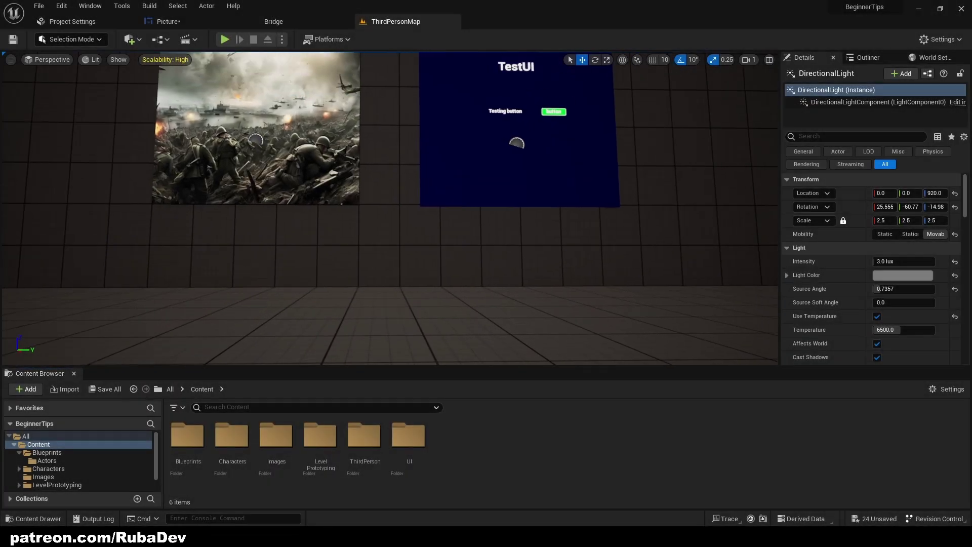
Open BP_PictureUI from Blueprints > Actors and inspect its Widget component.
right_click_drag(253, 282, 253, 282)
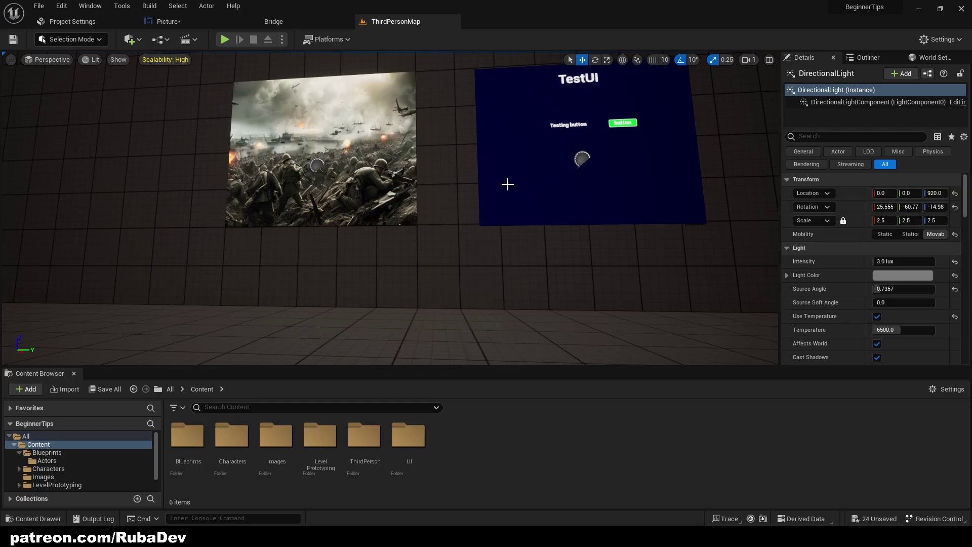
right_click_drag(522, 131, 523, 131)
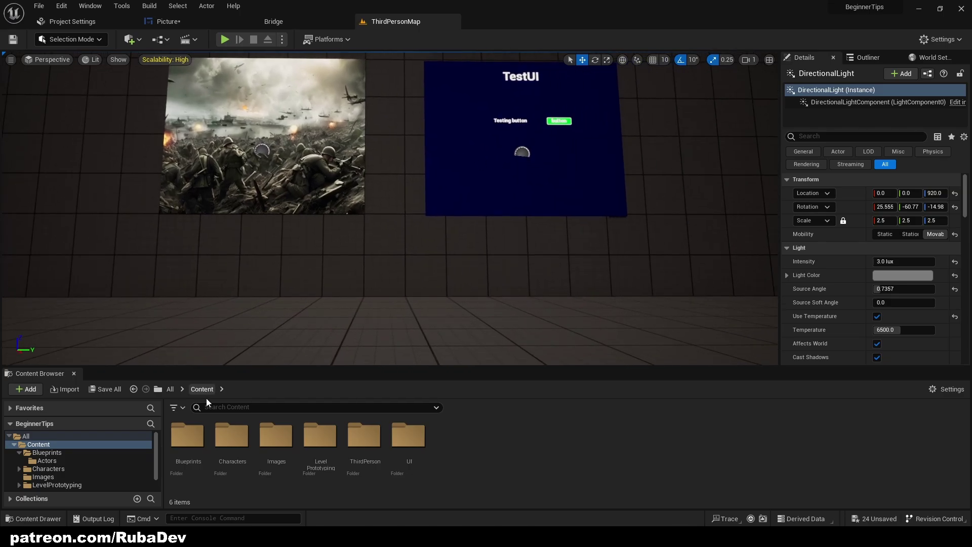
double_click(199, 423)
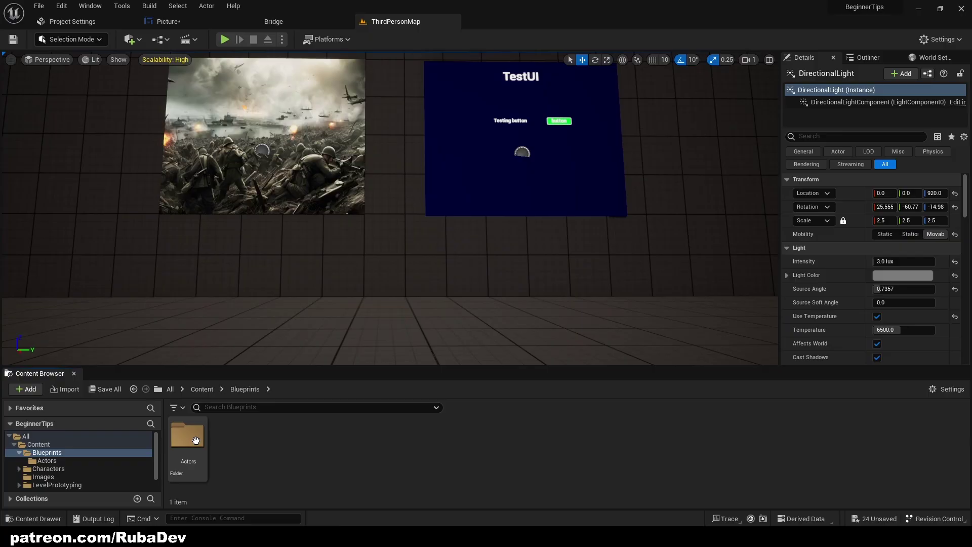
double_click(195, 440)
double_click(188, 440)
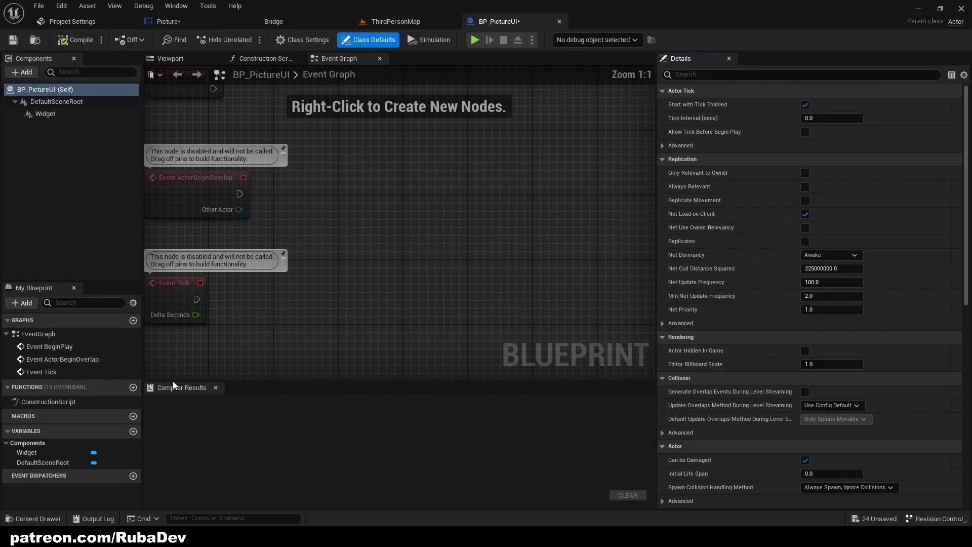
left_click(73, 112)
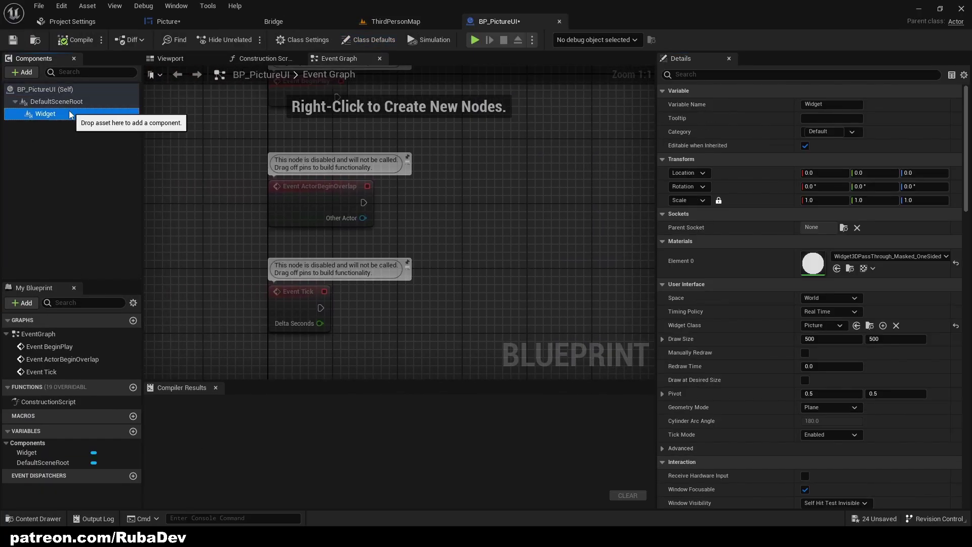
left_click(28, 76)
type("wi")
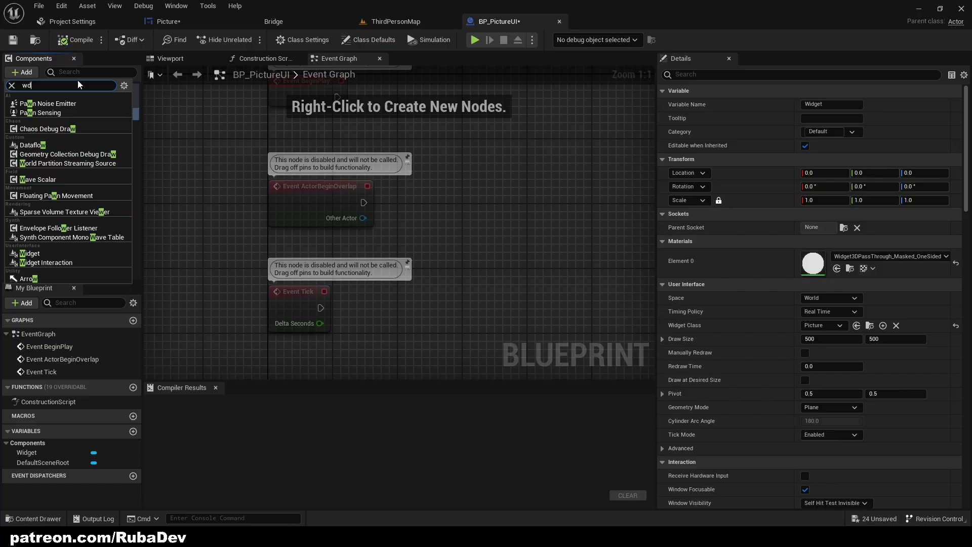
type("dget")
left_click(171, 137)
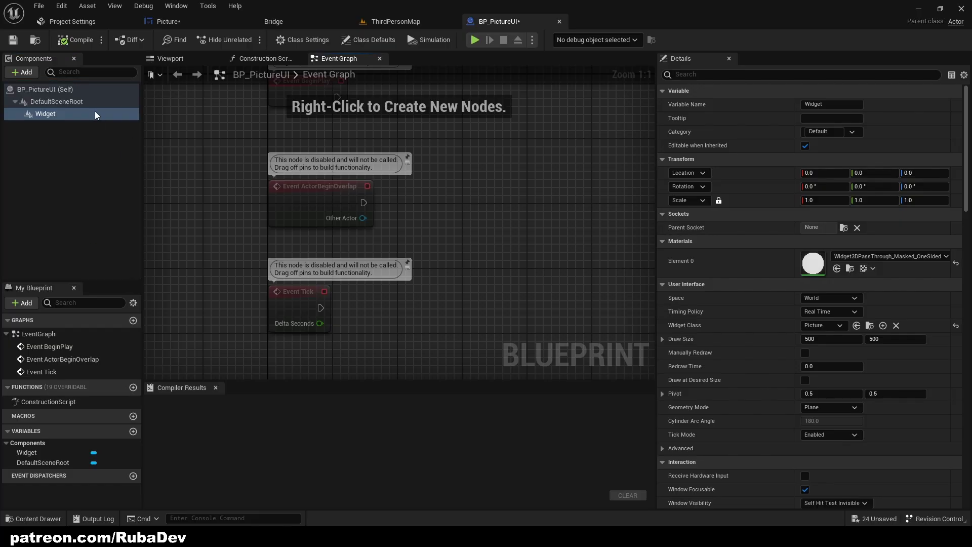
Try UI_1 as the Widget component's widget class, then revert it to Picture.
left_click(765, 76)
type("wid")
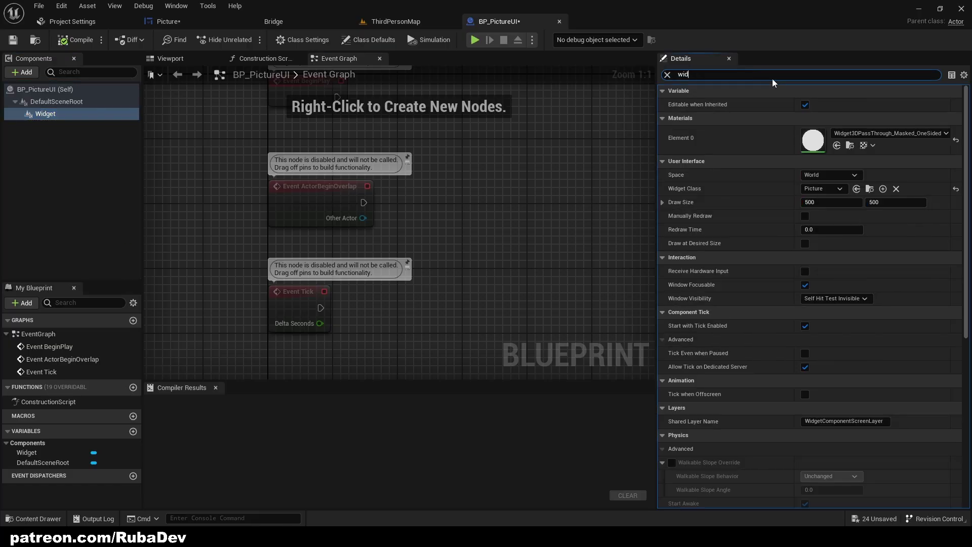
type("get")
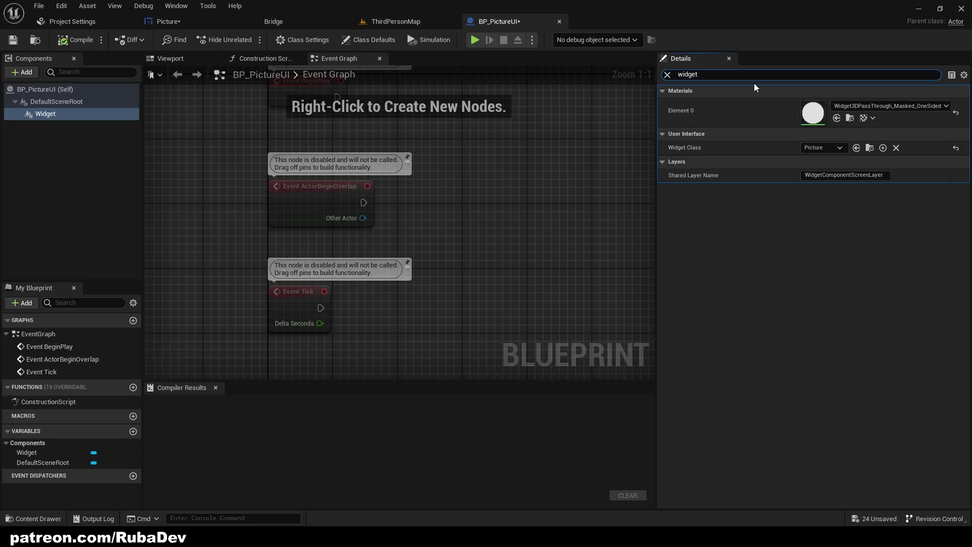
left_click(832, 146)
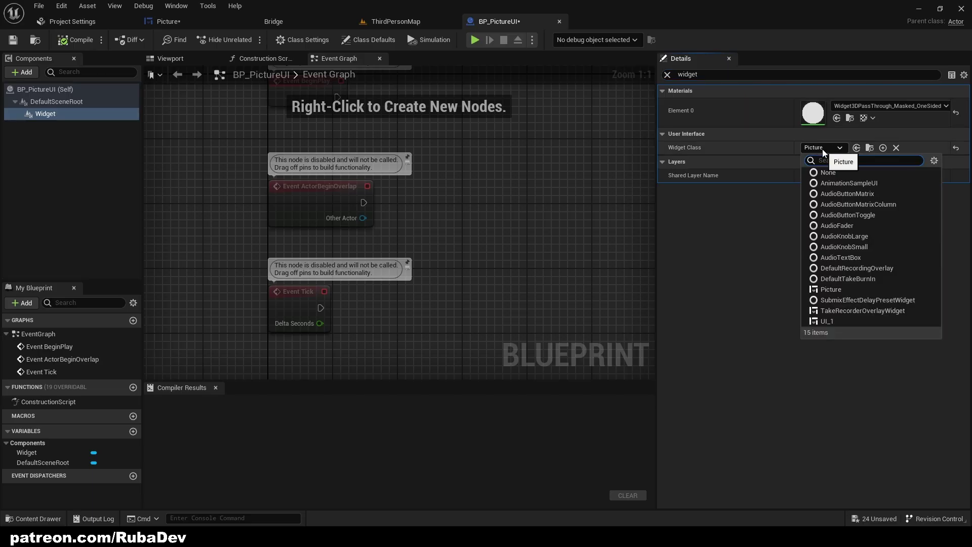
left_click(170, 59)
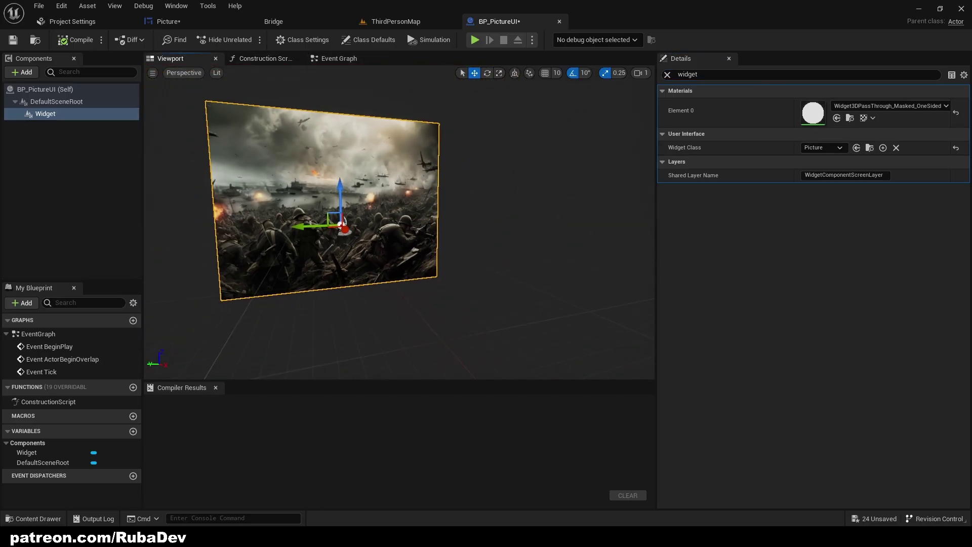
left_click(824, 148)
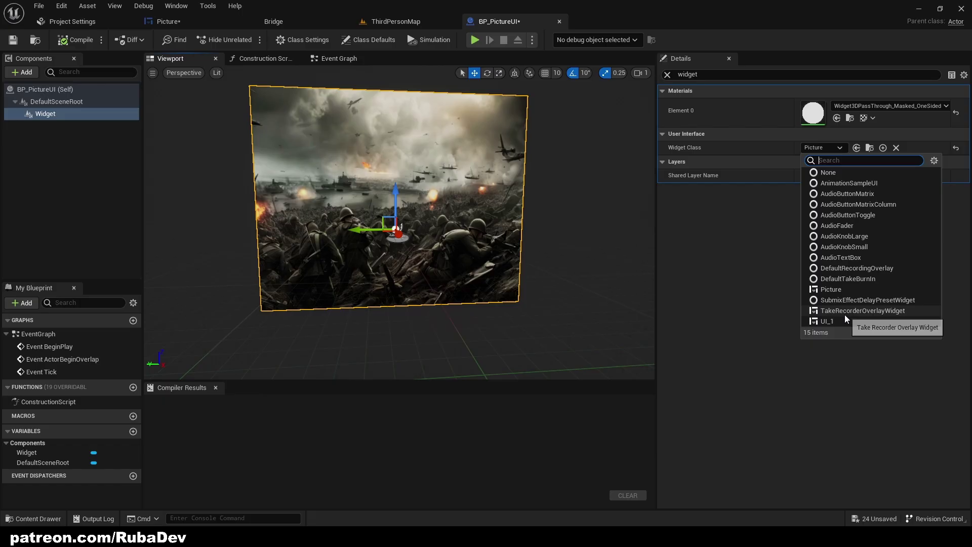
left_click(841, 319)
left_click(821, 147)
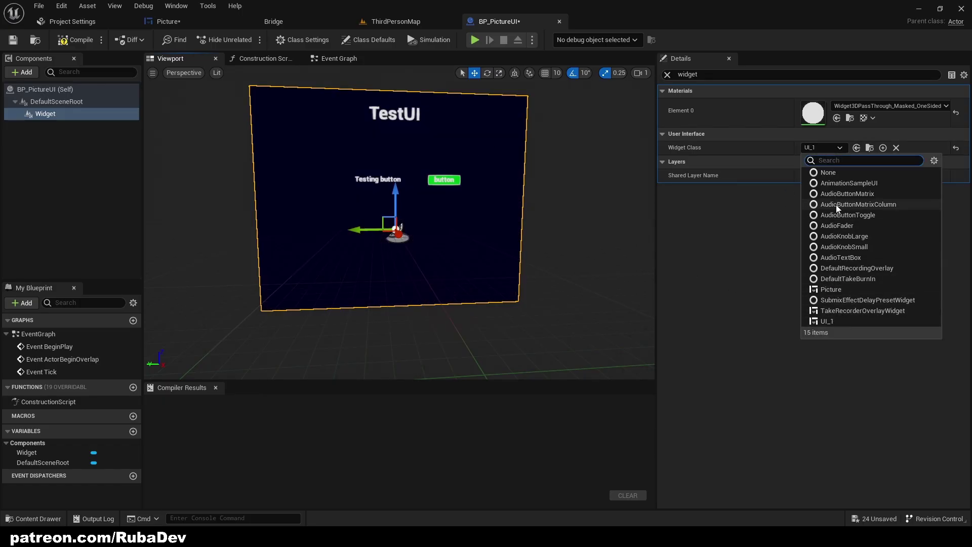
left_click(831, 290)
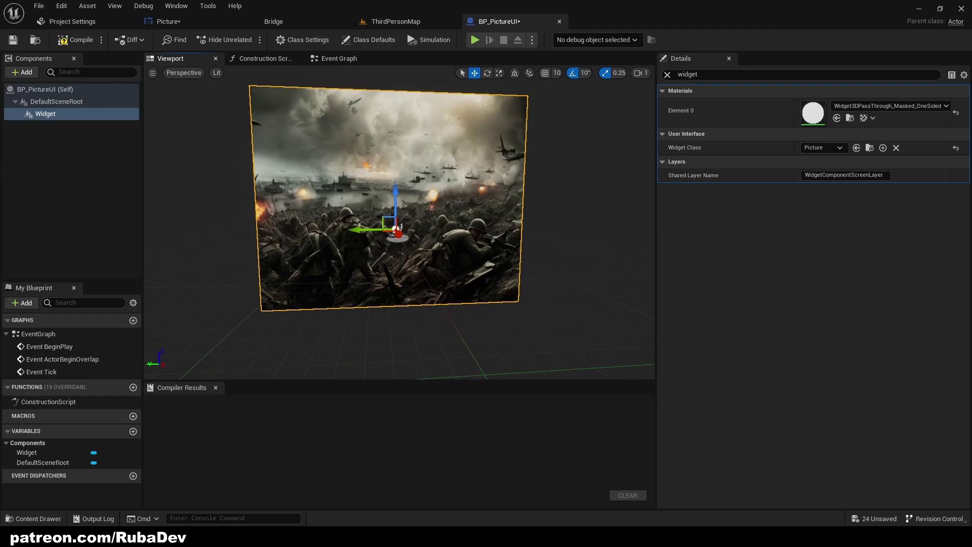
Compile BP_PictureUI and orbit the preview until the widget faces the view.
left_click_drag(545, 218, 577, 221)
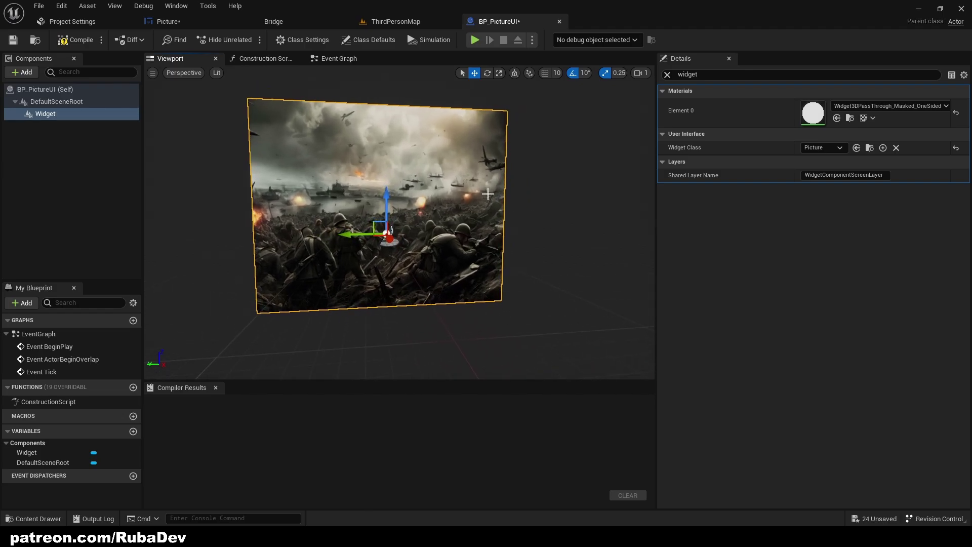
key("F7")
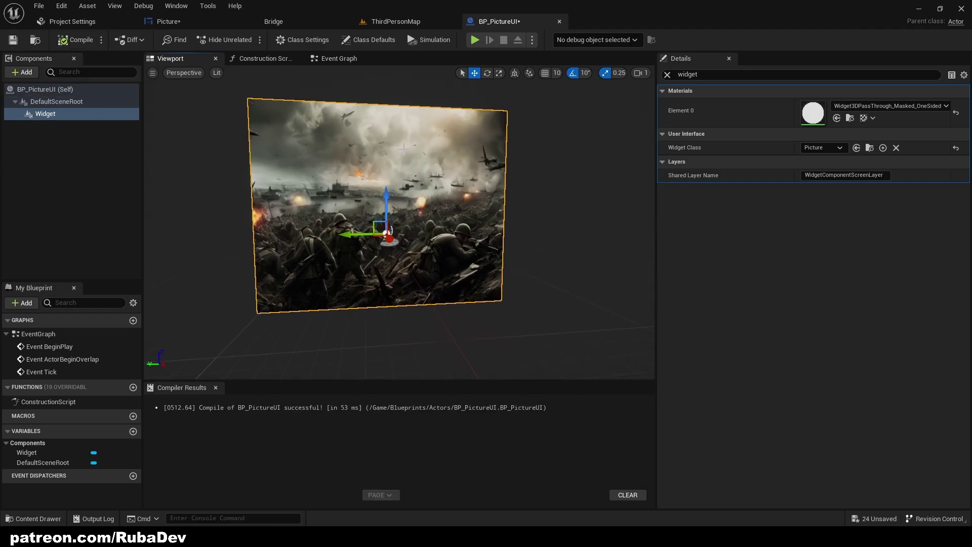
left_click_drag(447, 82, 487, 84)
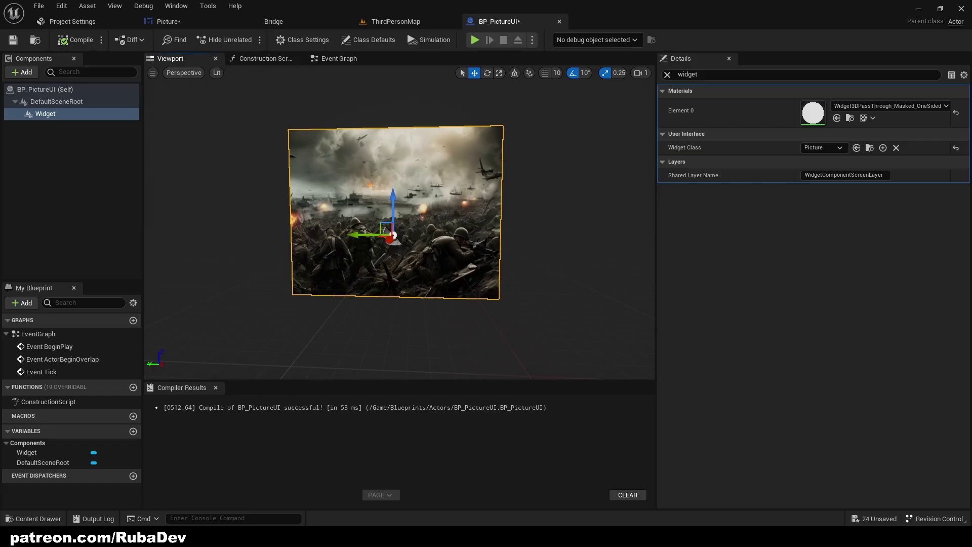
Return to ThirdPersonMap and browse the Content Browser to the Content/UI folder.
left_click(396, 21)
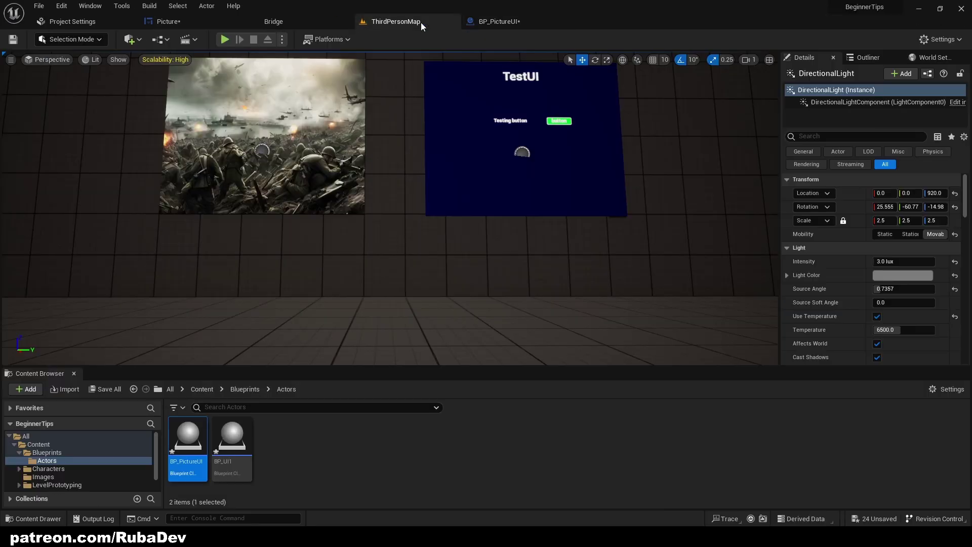
left_click(274, 21)
left_click(168, 22)
left_click(73, 21)
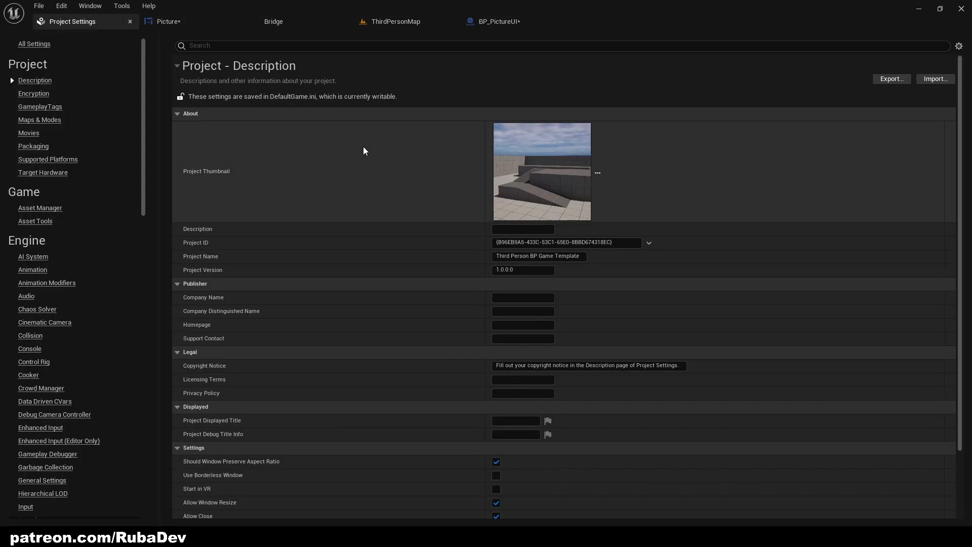
left_click(396, 21)
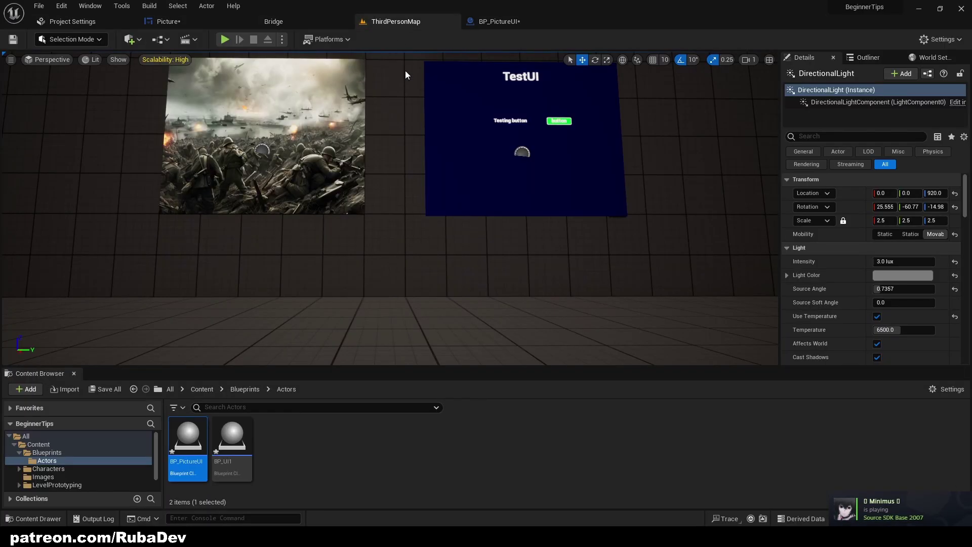
left_click(243, 389)
left_click(202, 390)
double_click(408, 448)
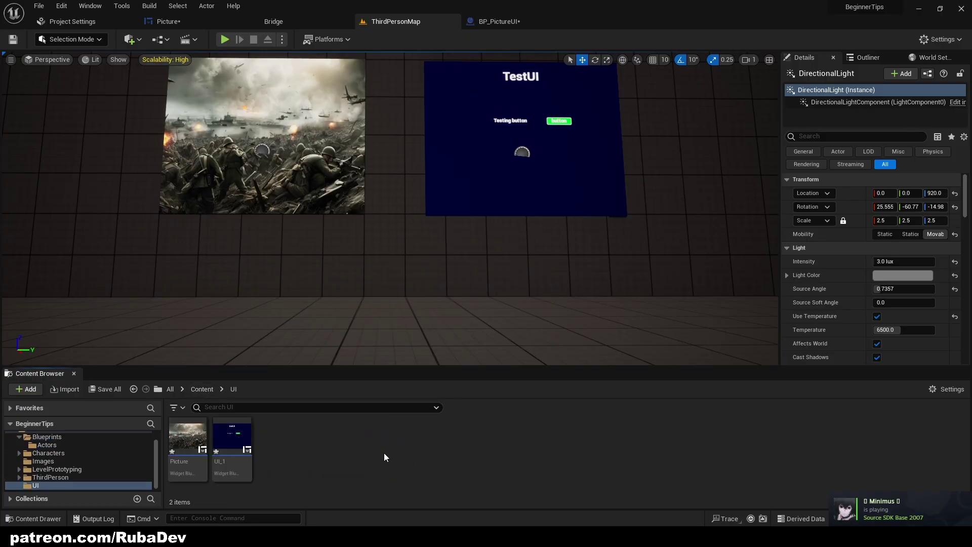
Create a User Widget blueprint named UI_2 in the UI folder.
right_click(275, 450)
mouse_move(307, 439)
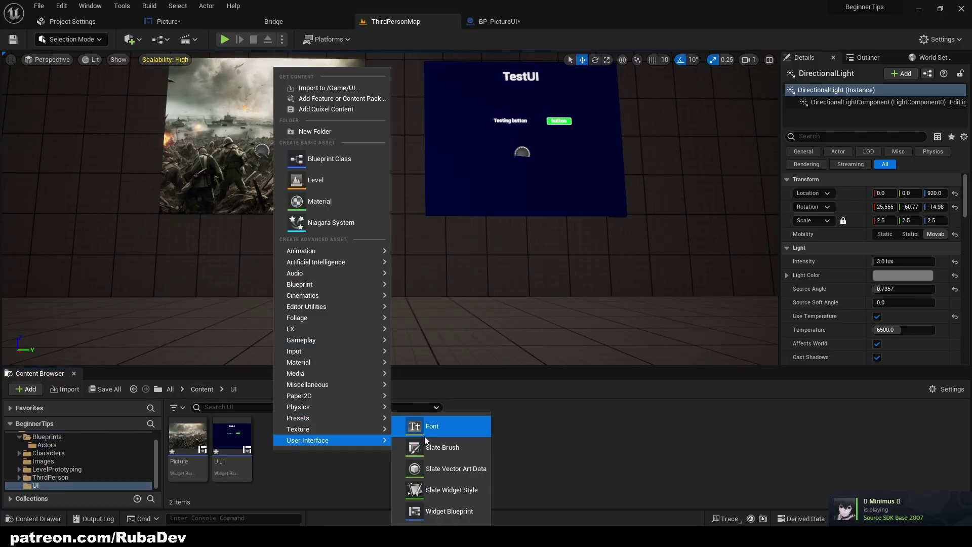
left_click(423, 508)
left_click(408, 182)
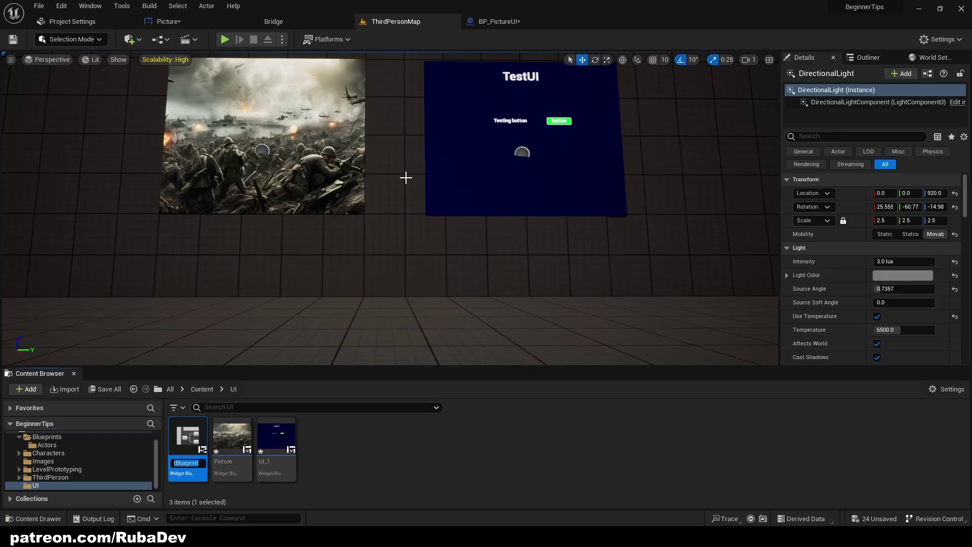
type("UI_2")
key("Return")
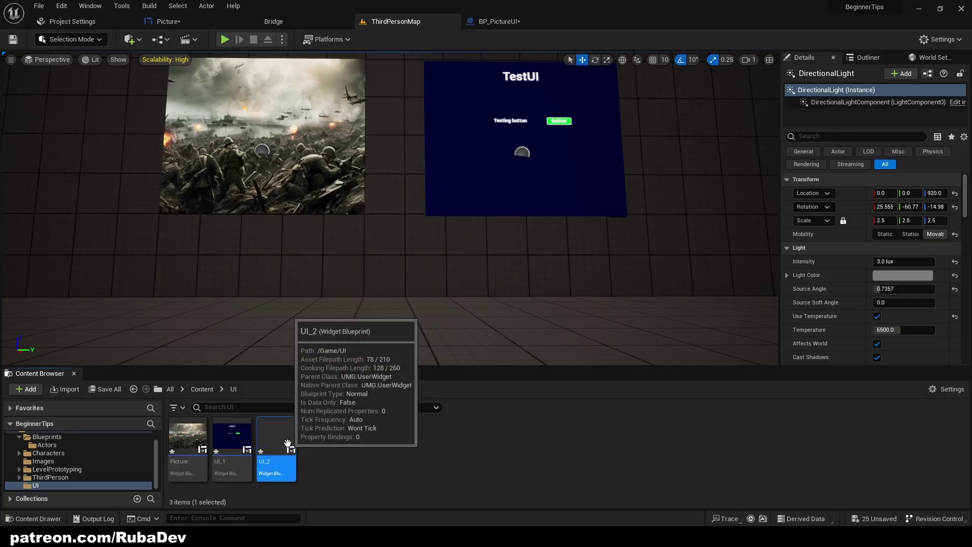
Open UI_2, add an Overlay, and set the canvas fill size to Desired.
double_click(277, 448)
type("overla")
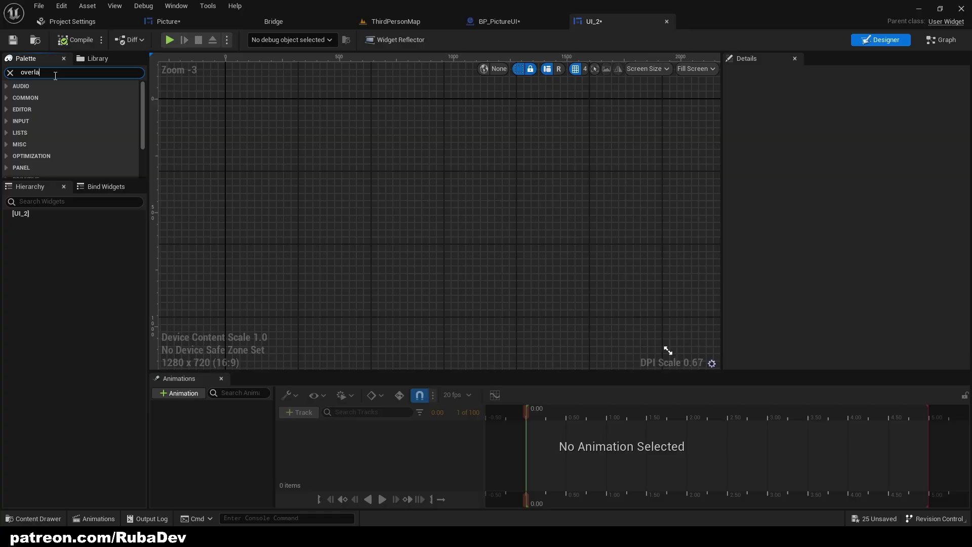
type("y")
left_click_drag(43, 97, 425, 221)
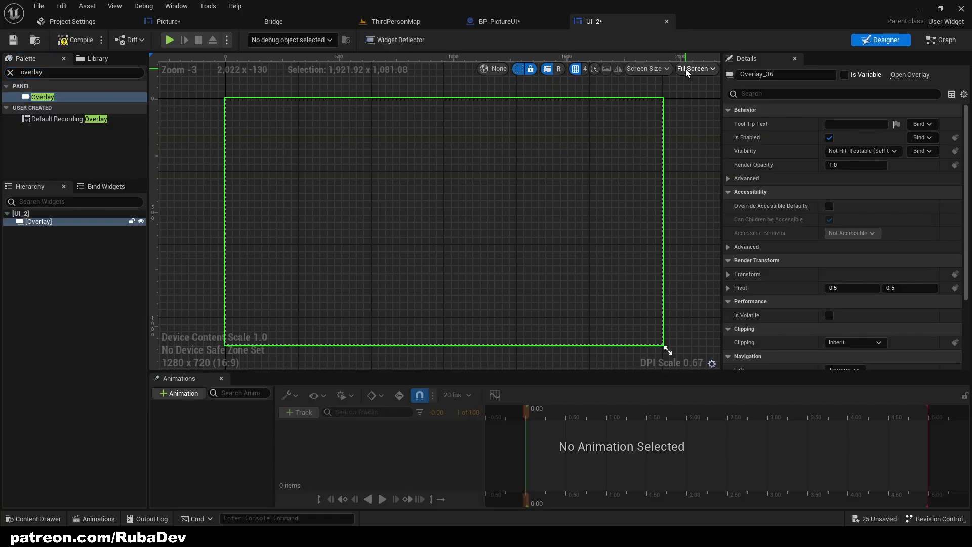
left_click(695, 69)
left_click(707, 119)
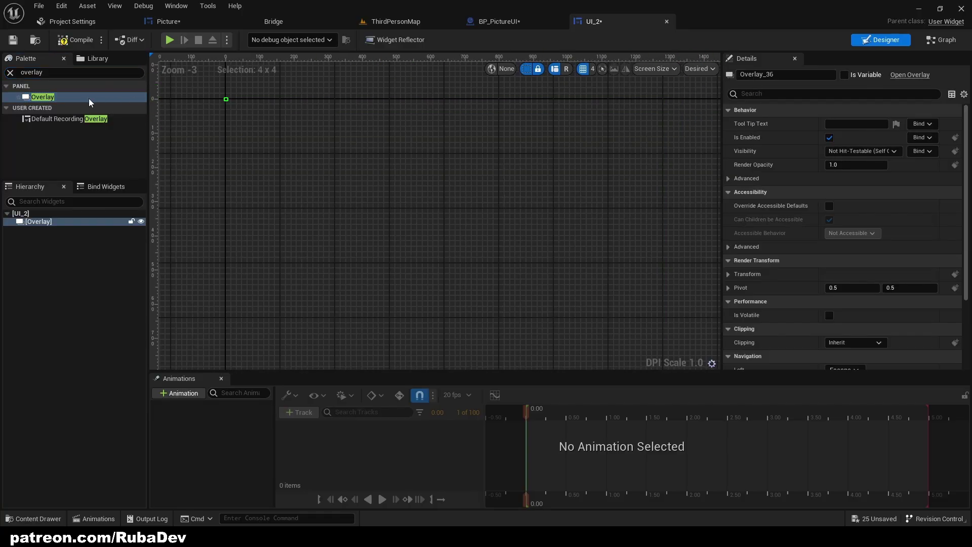
type("sizebox")
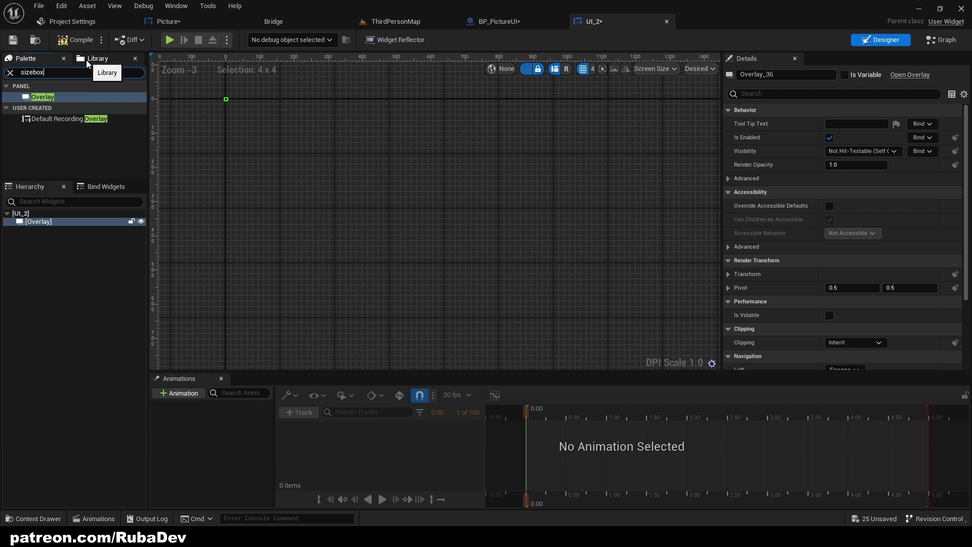
Add a Size Box under the Overlay with desired width 600 and height 400.
left_click_drag(43, 96, 67, 223)
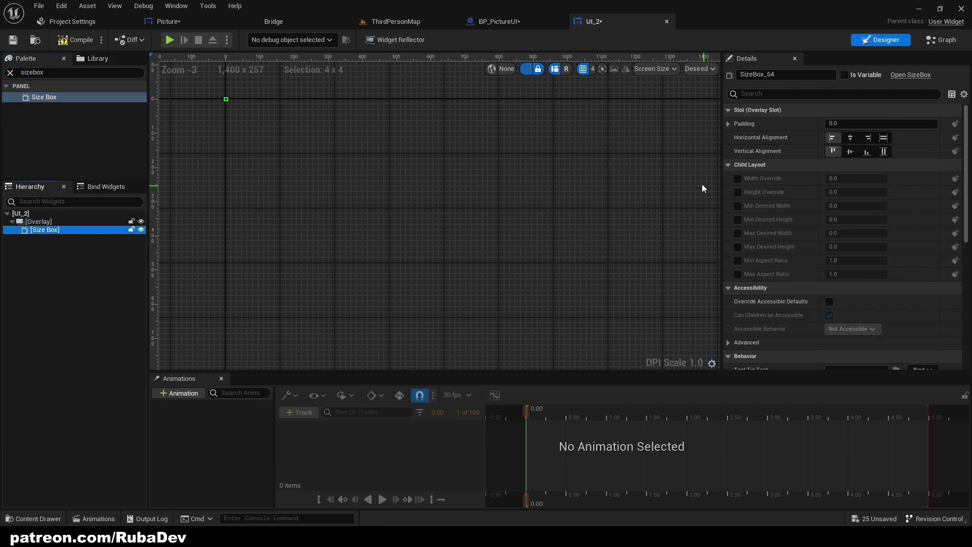
left_click(737, 205)
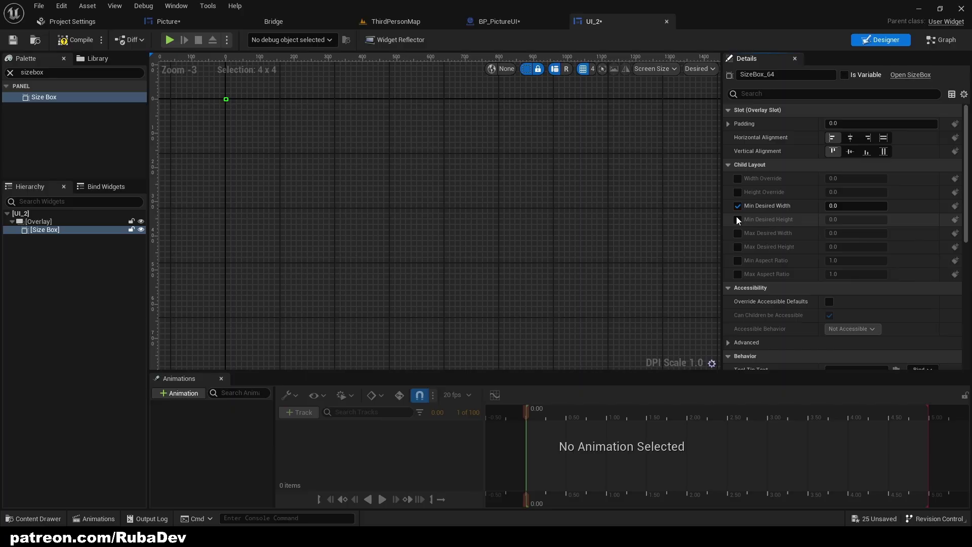
left_click(737, 219)
left_click(737, 246)
left_click(843, 205)
type("600")
key("Return")
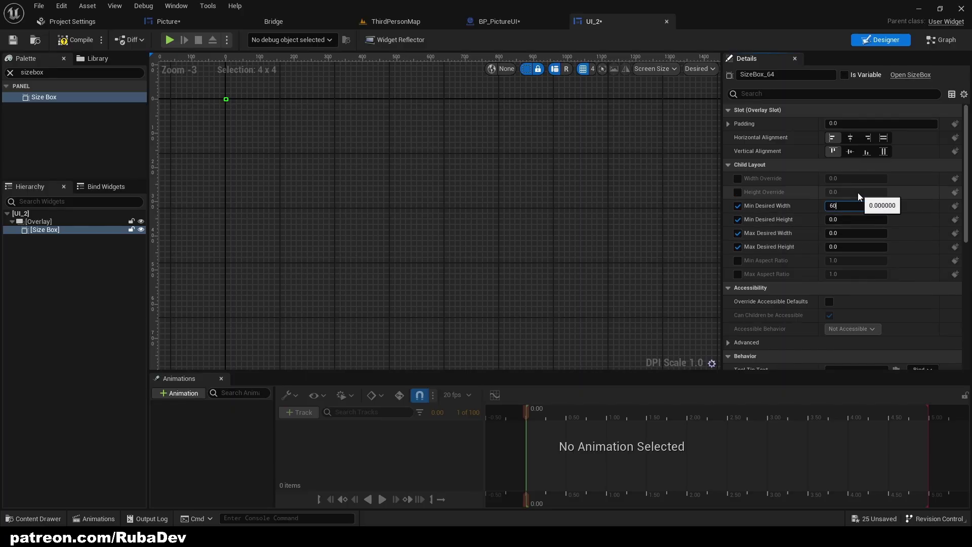
key("Tab")
type("400")
key("Tab")
type("600")
key("Tab")
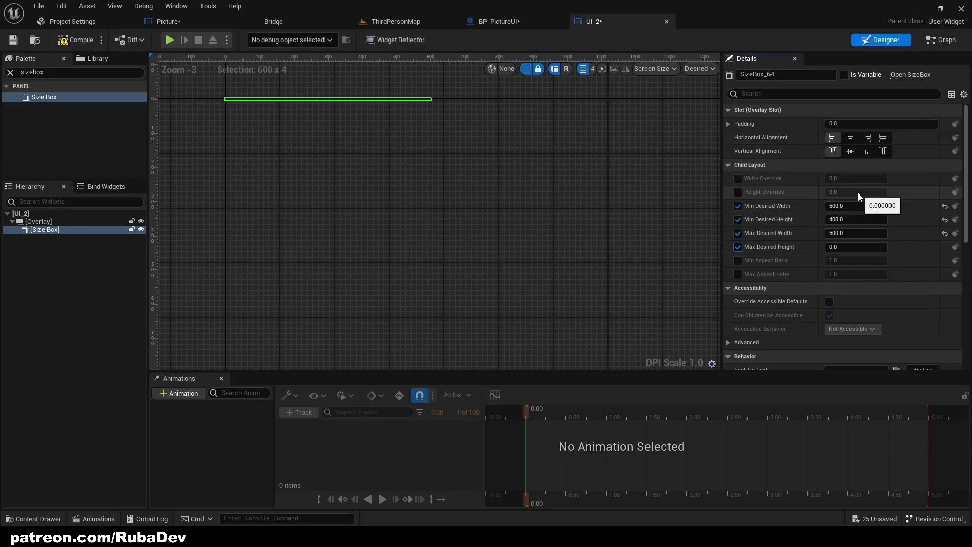
type("400")
key("Return")
right_click_drag(249, 121, 336, 140)
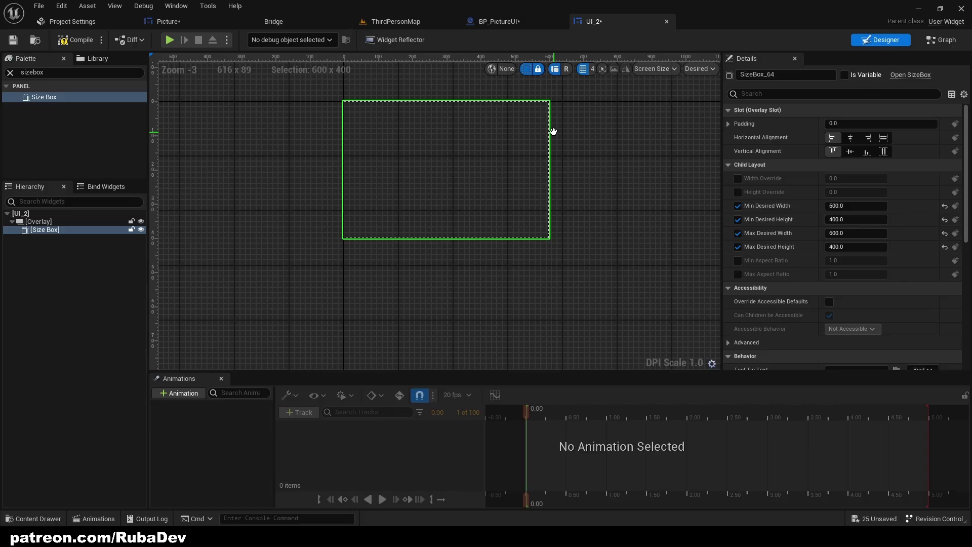
left_click(45, 75)
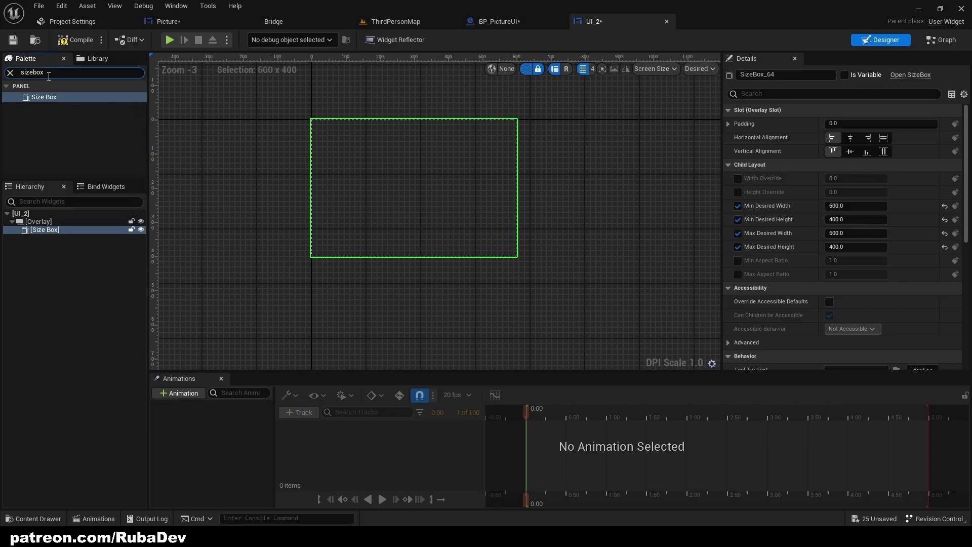
key("ctrl+a")
type("border")
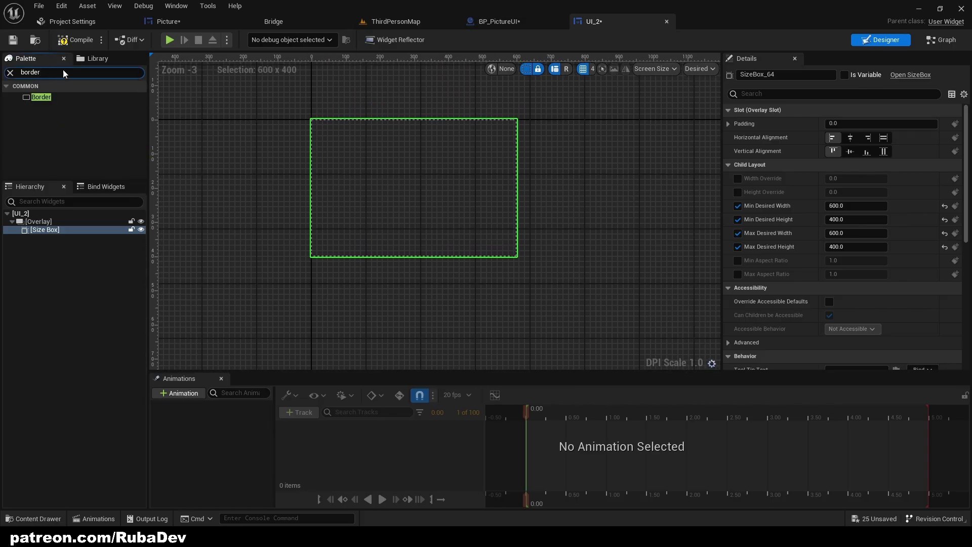
Place a Border inside the Size Box and tint it dark grey (1A1A1A).
left_click_drag(46, 96, 335, 173)
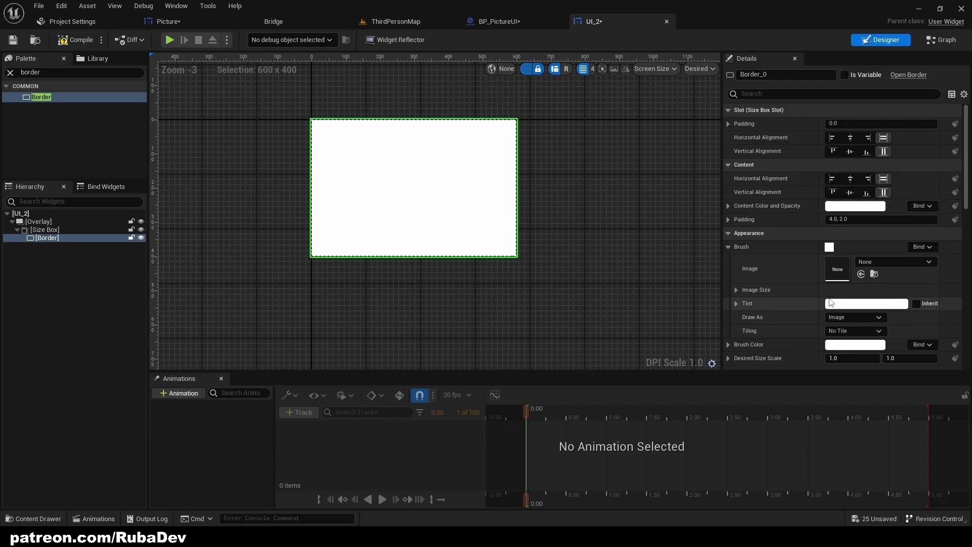
left_click(865, 303)
left_click_drag(749, 313, 760, 388)
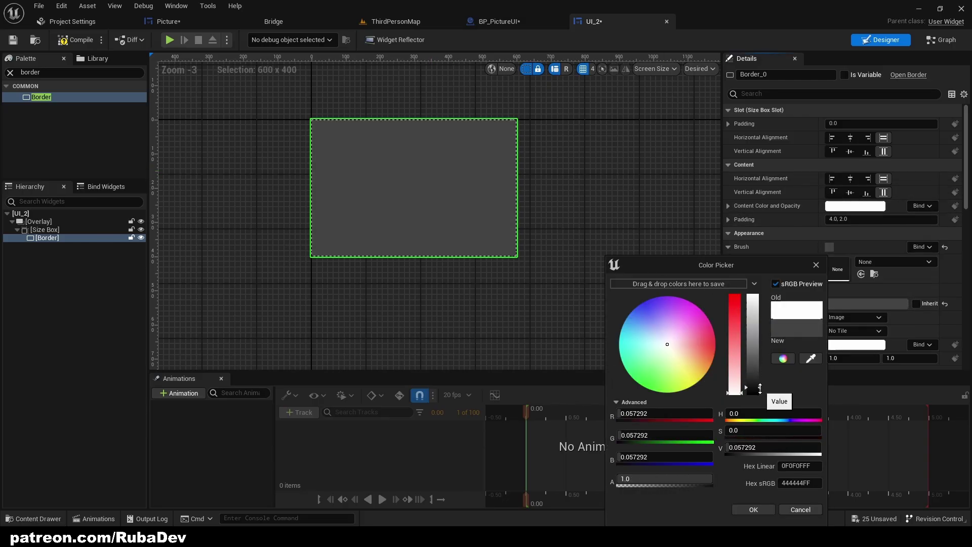
left_click(760, 395)
left_click(761, 391)
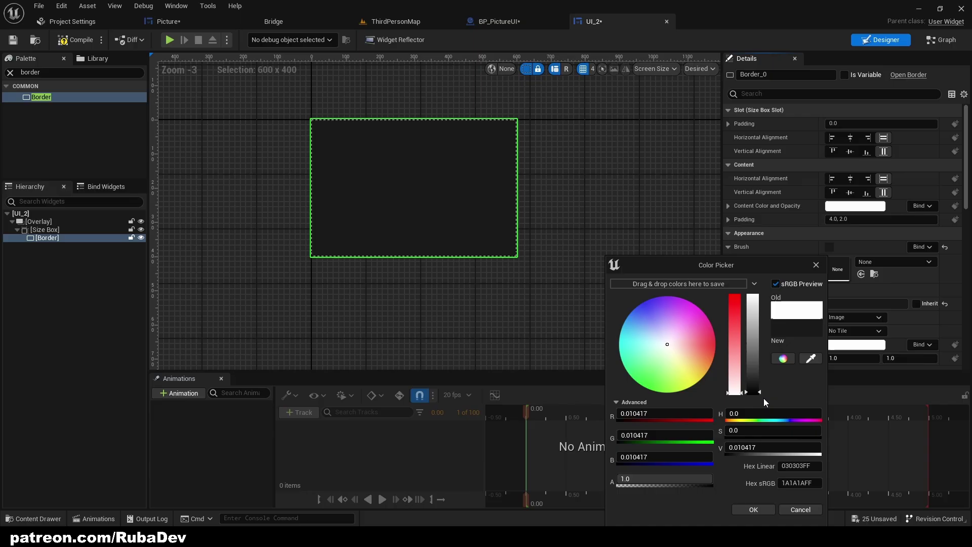
left_click(762, 507)
left_click(481, 323)
type("te")
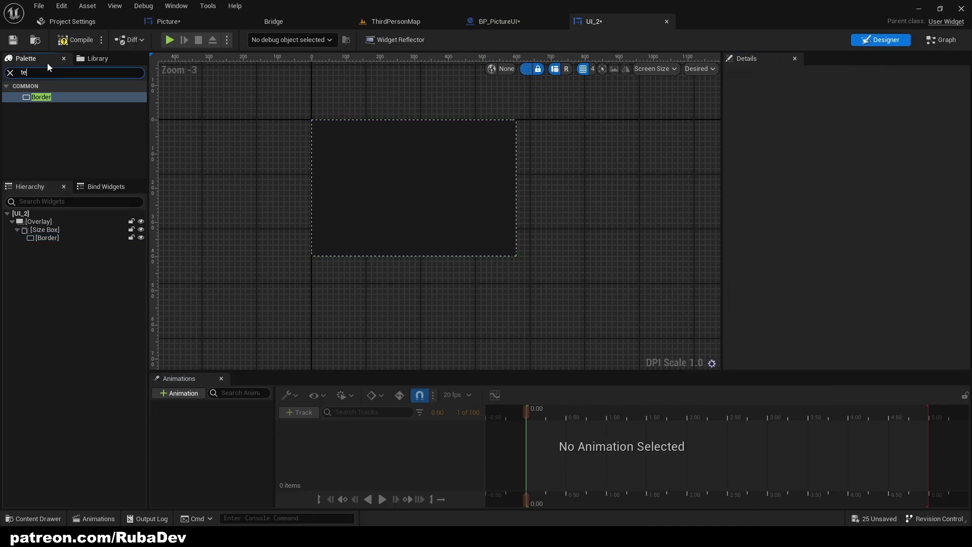
type("xt")
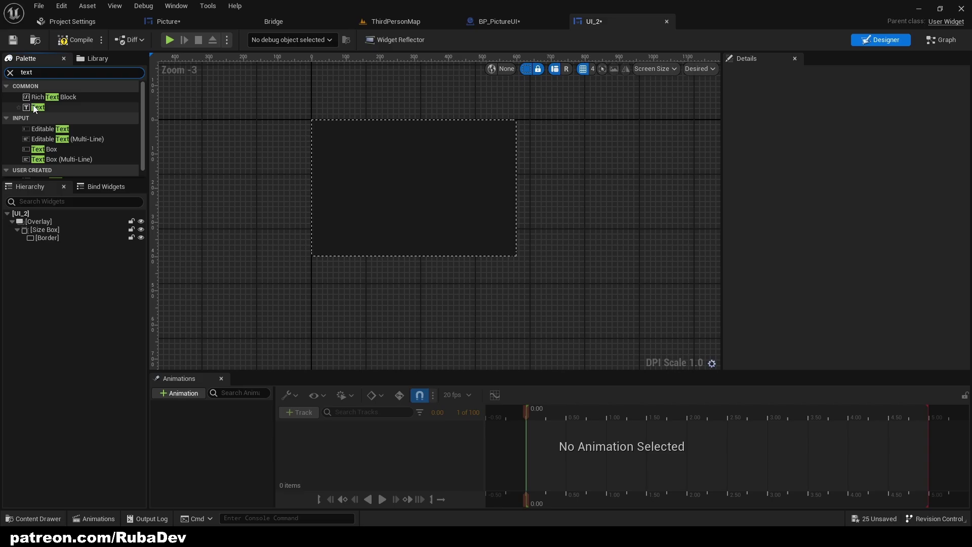
Add a Text block, move it under the Overlay, and wrap it in a Vertical Box.
left_click_drag(38, 108, 407, 165)
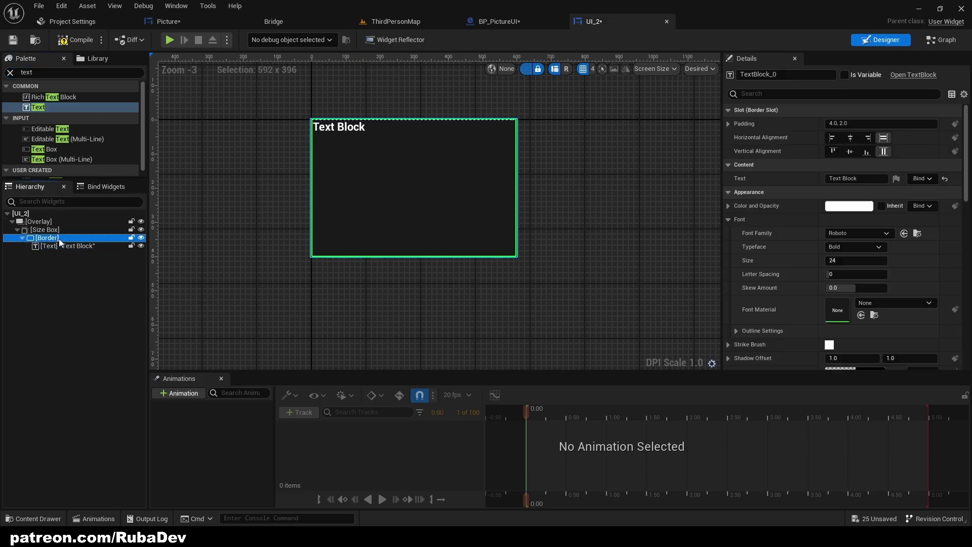
left_click_drag(59, 246, 41, 241)
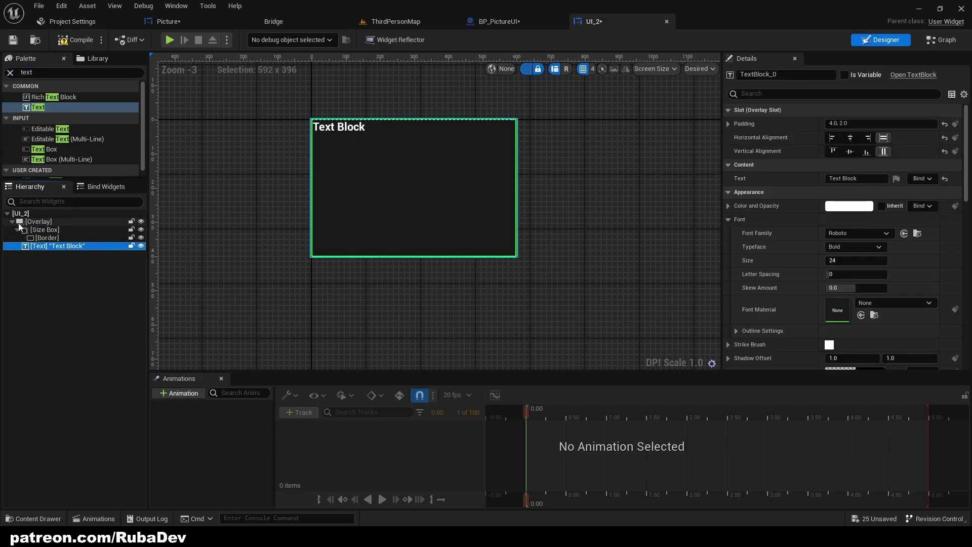
right_click(57, 246)
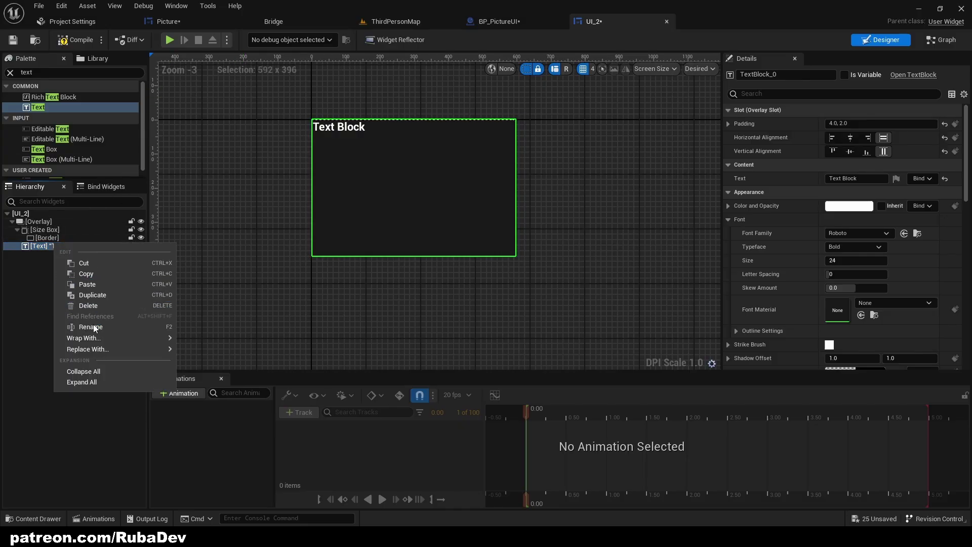
mouse_move(114, 338)
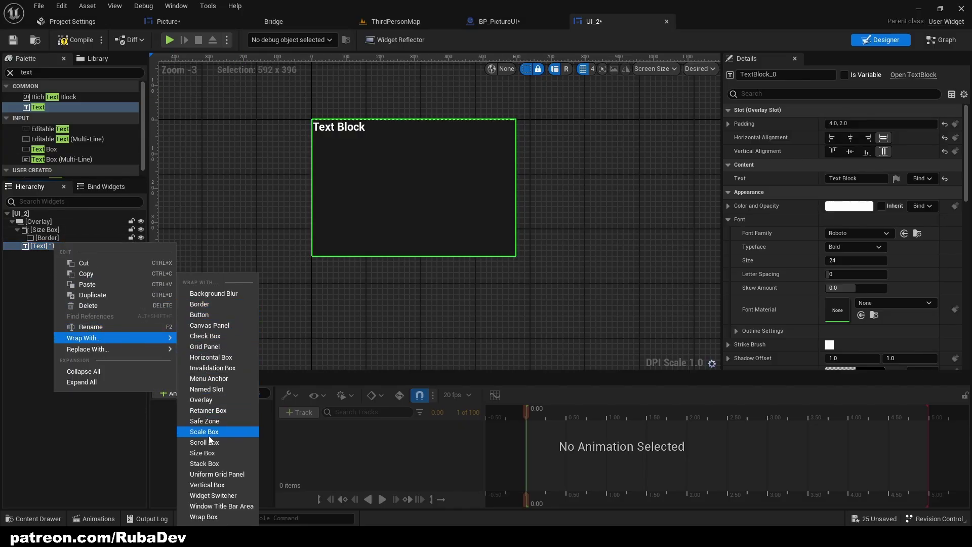
left_click(207, 484)
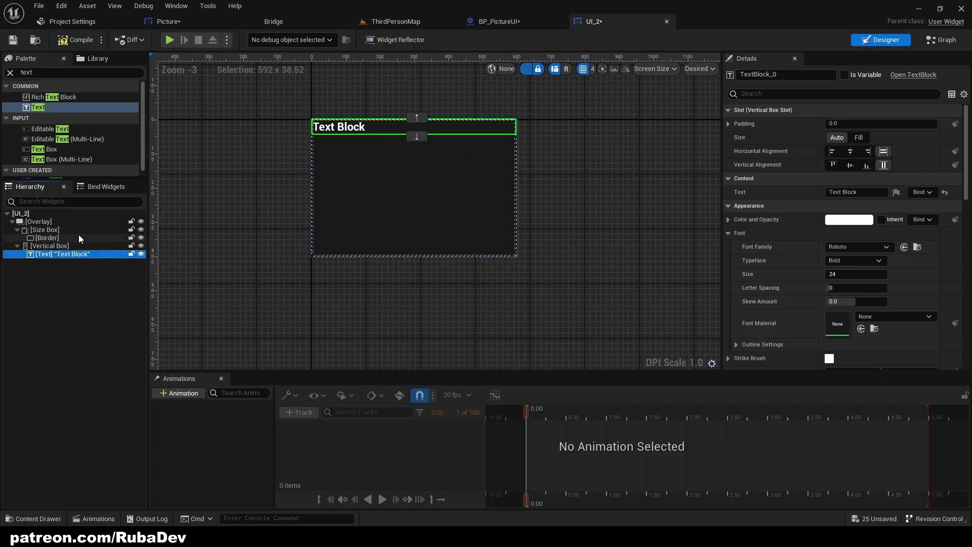
left_click(67, 246)
left_click(64, 254)
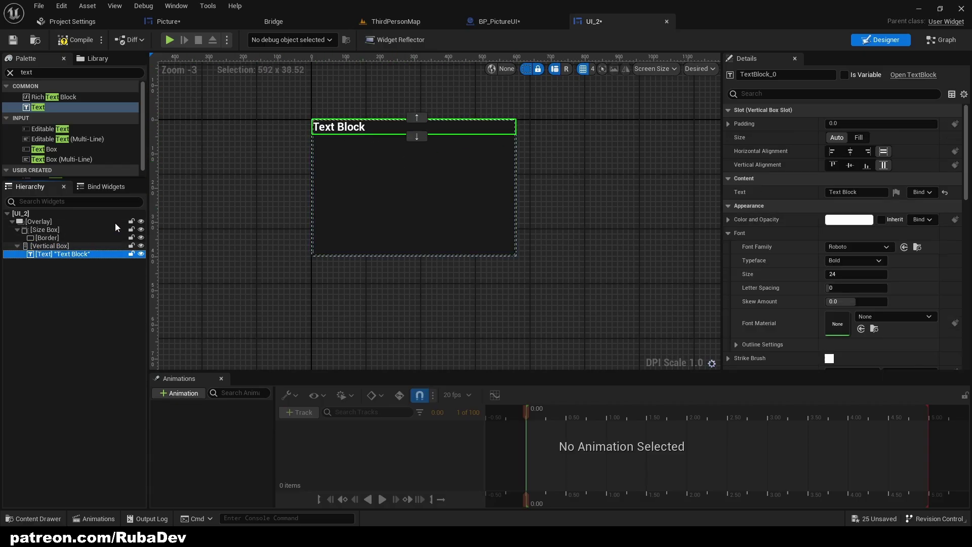
Make the text read 'Test UI', centered, with padding 20.
left_click(844, 191)
type("T")
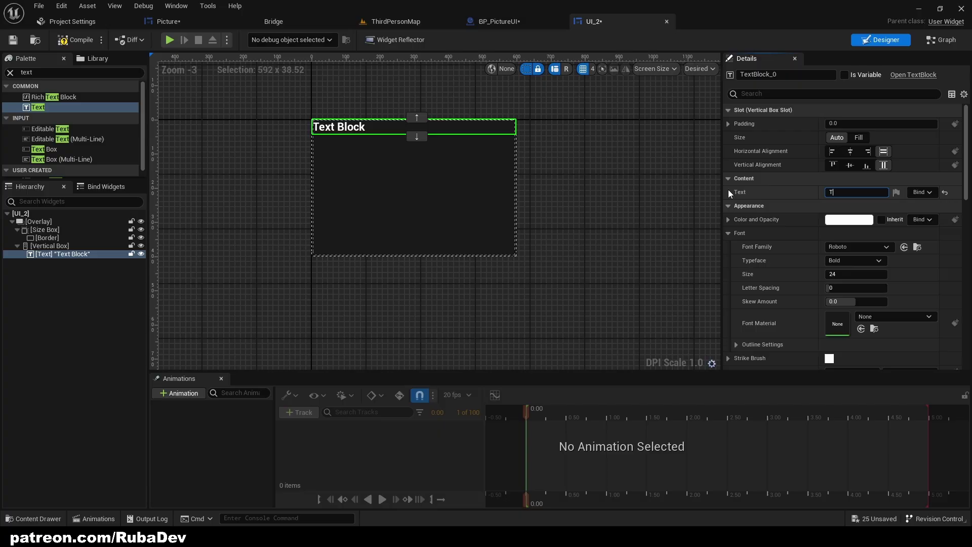
type("est UI")
key("Return")
left_click(850, 151)
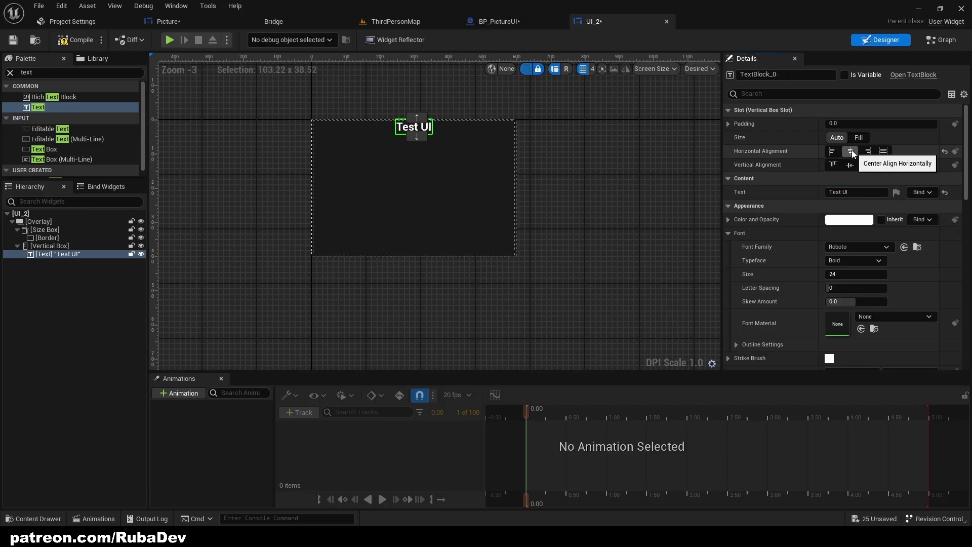
left_click(841, 124)
type("20")
key("Return")
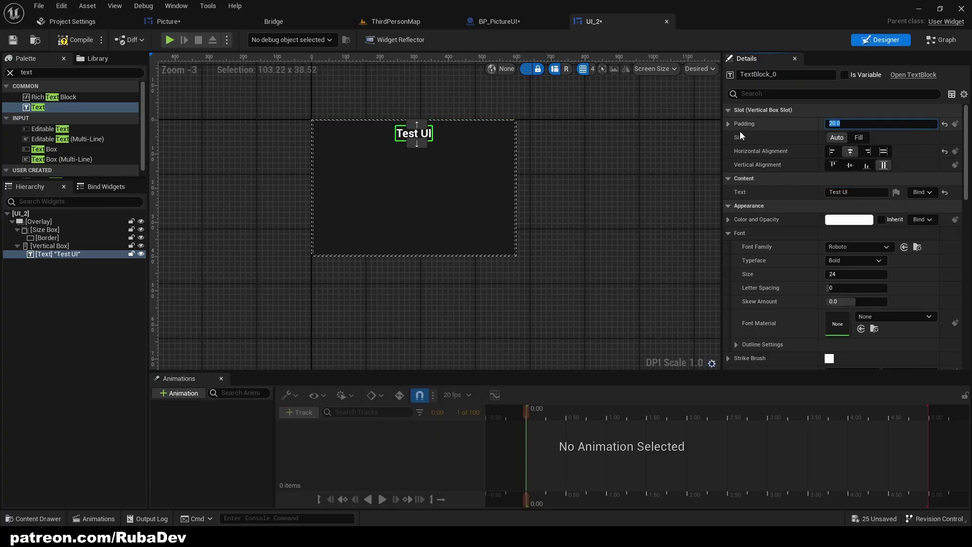
Duplicate the title into a centered, full-width body text reading 'This is just test UI!'.
left_click(71, 254)
key("ctrl+d")
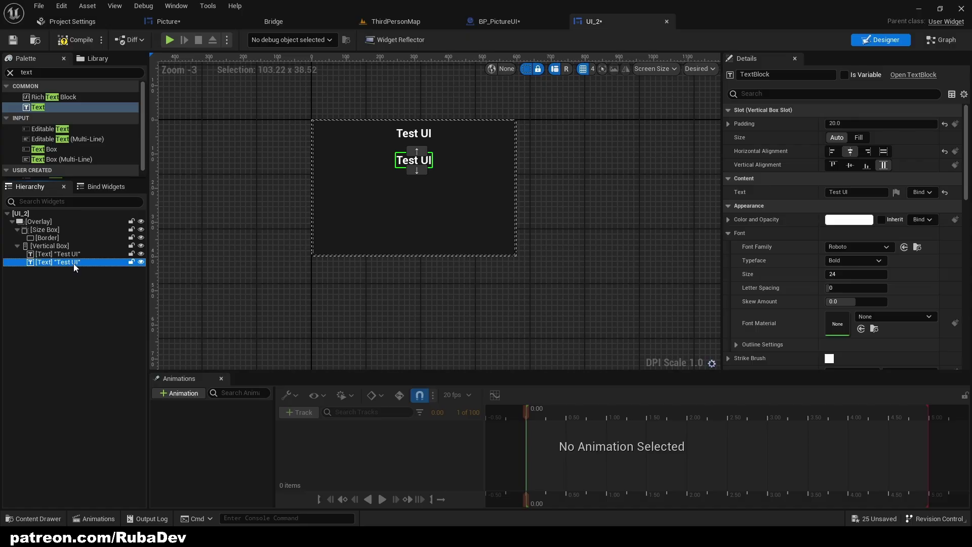
left_click(883, 152)
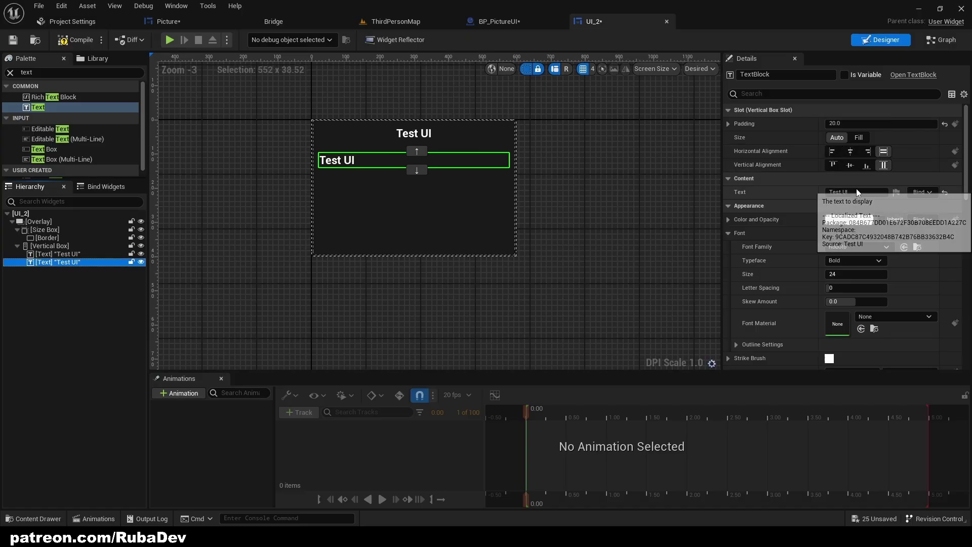
left_click(858, 192)
type("This is just ")
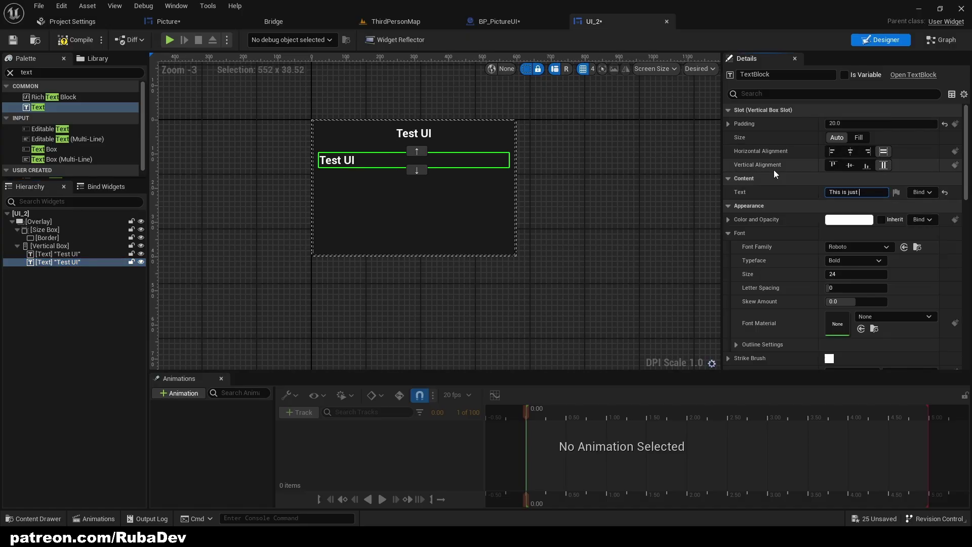
type("test u")
key("BackSpace")
type("UI!")
key("Return")
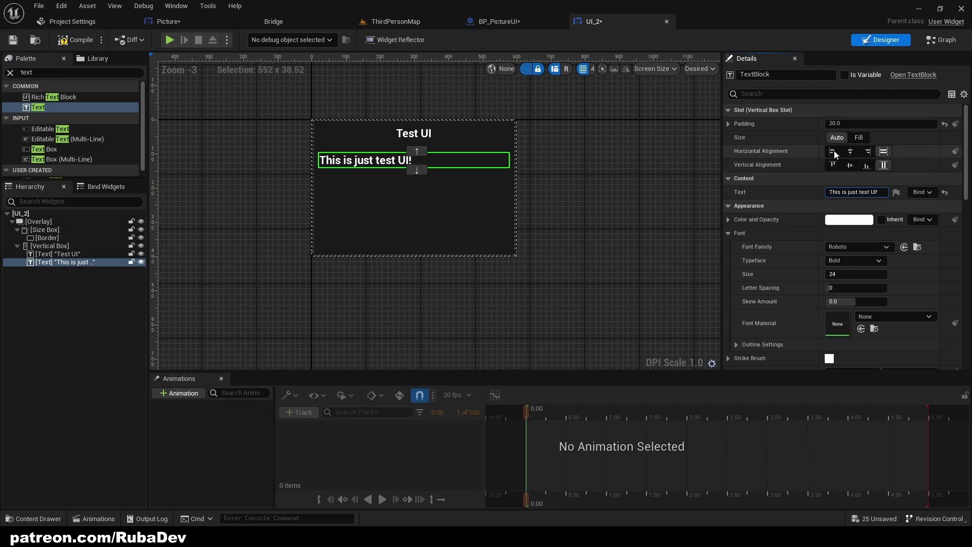
left_click(852, 153)
left_click(883, 151)
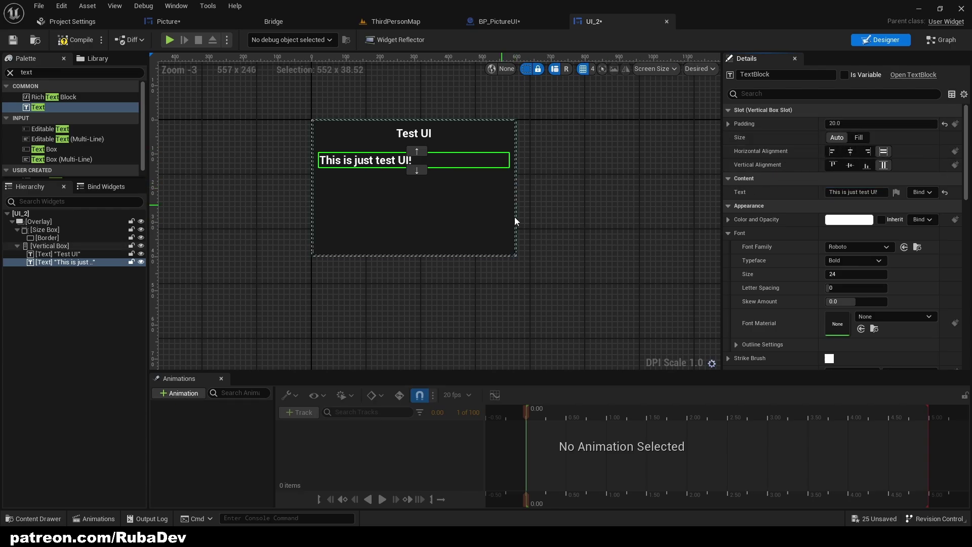
Add a BLABLA line to the body text and set its font size to 10.
left_click(881, 192)
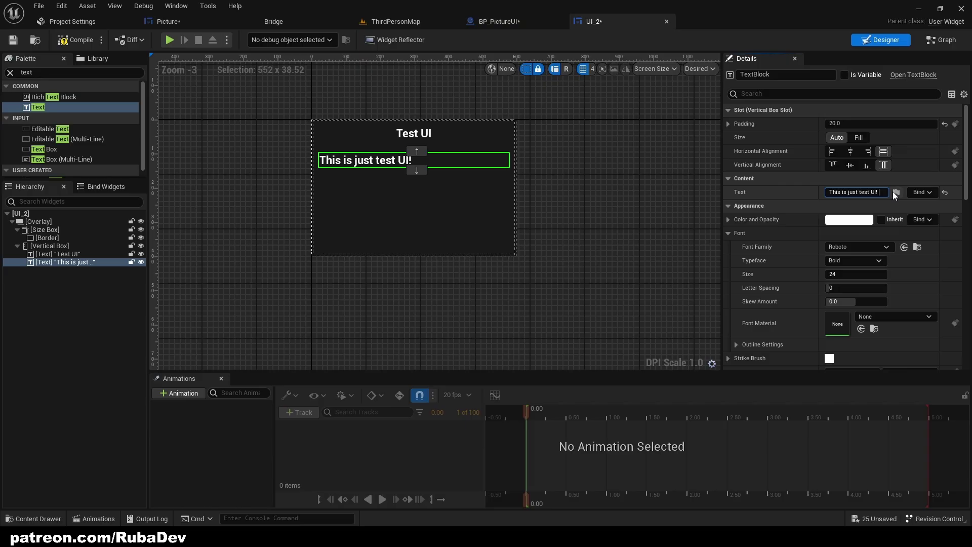
key("shift+Return")
type("BLABLABLABLA")
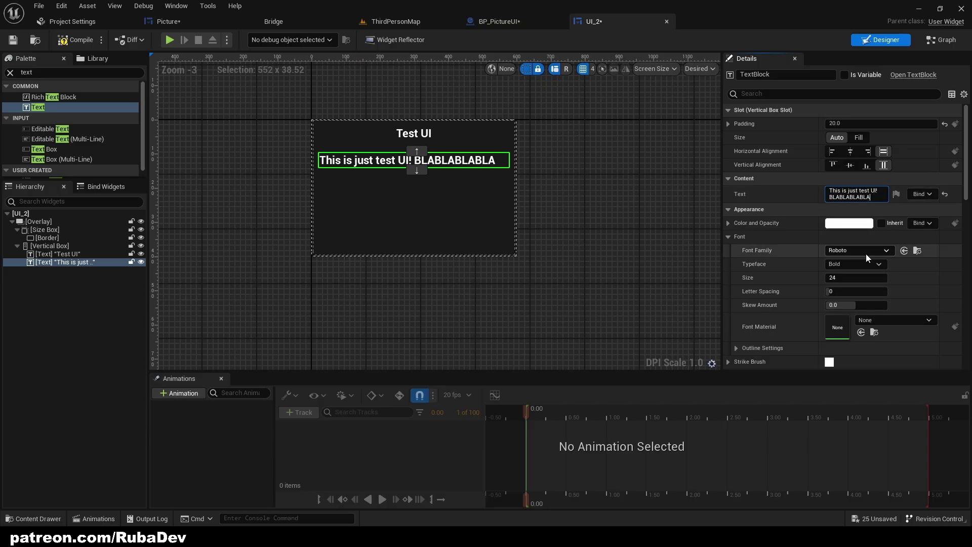
left_click(842, 277)
type("10")
key("Return")
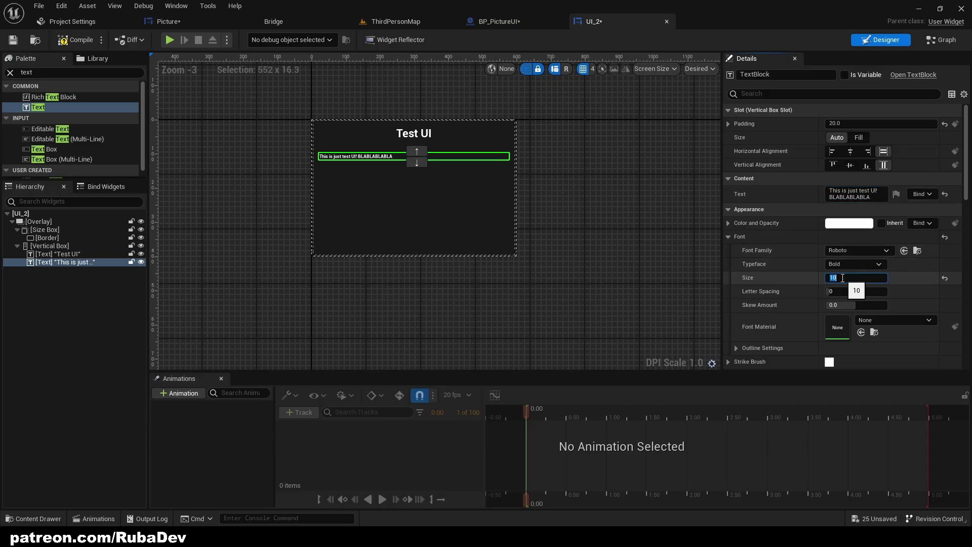
left_click(575, 230)
scroll(574, 231, "up", 2)
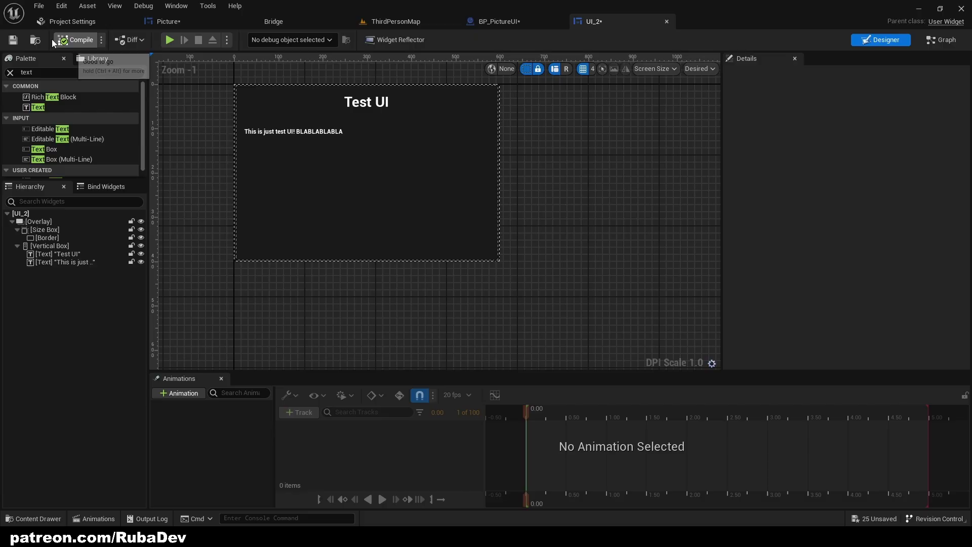
Back in the level map, browse the Content Browser to Content/Blueprints/Actors.
right_click_drag(460, 113, 565, 156)
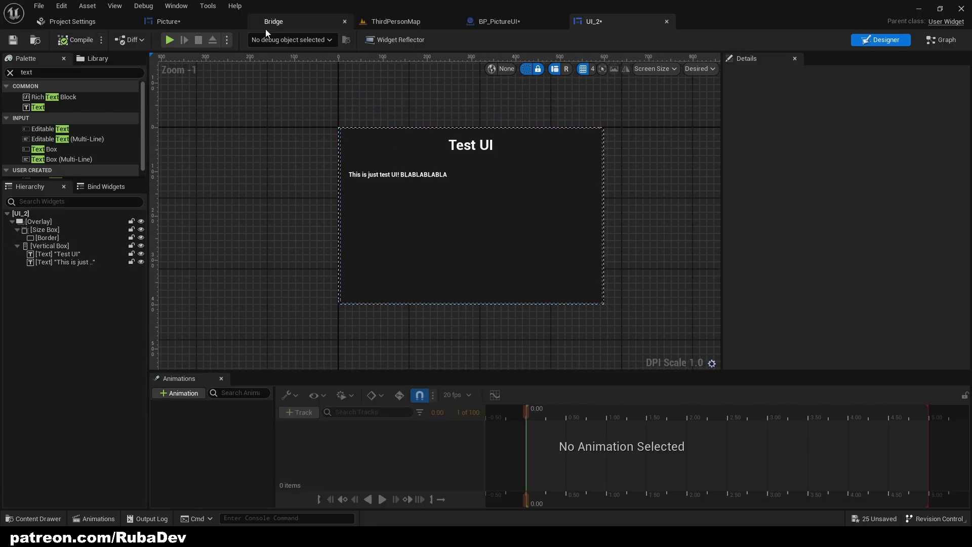
left_click(391, 21)
right_click_drag(391, 185, 209, 376)
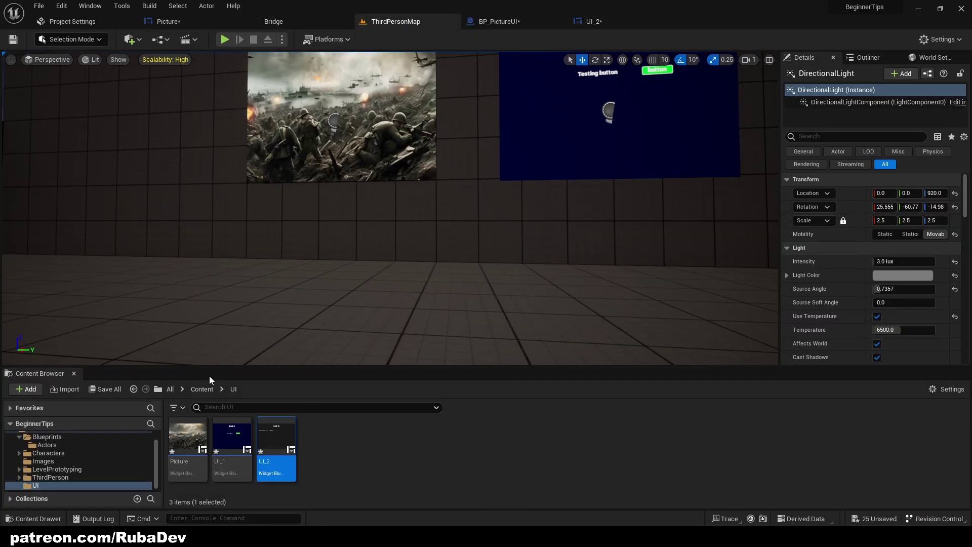
left_click(202, 389)
double_click(189, 438)
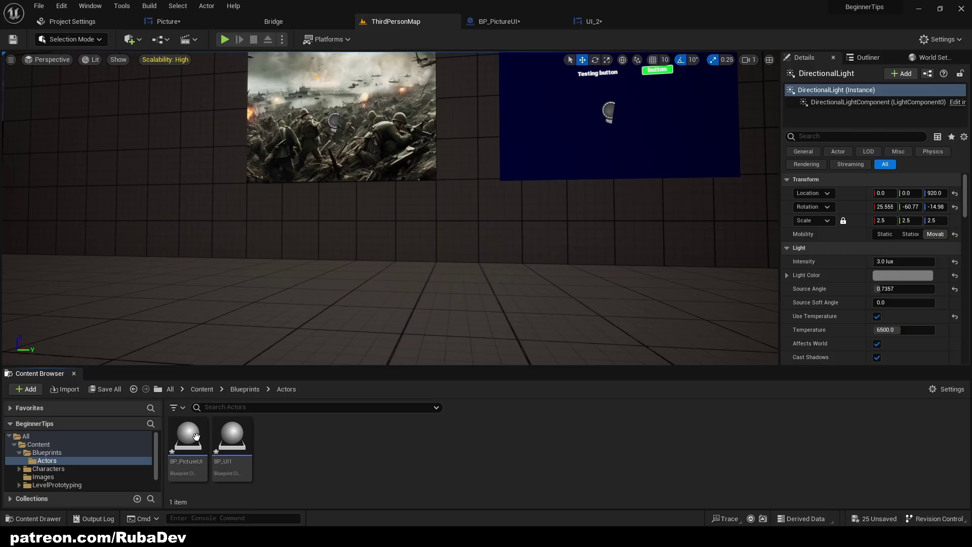
Create an Actor blueprint named BP_UI2 and open it in the blueprint editor.
right_click(299, 458)
left_click(369, 190)
left_click(416, 190)
type("BP_UI2")
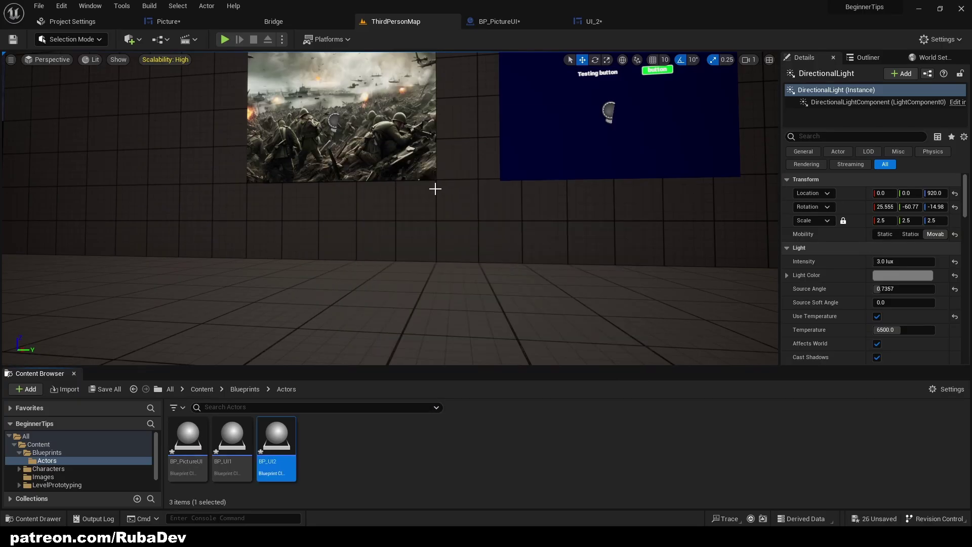
key("Return")
double_click(276, 440)
Add a Widget component using widget class UI_2, frame it, and compile BP_UI2.
left_click(22, 72)
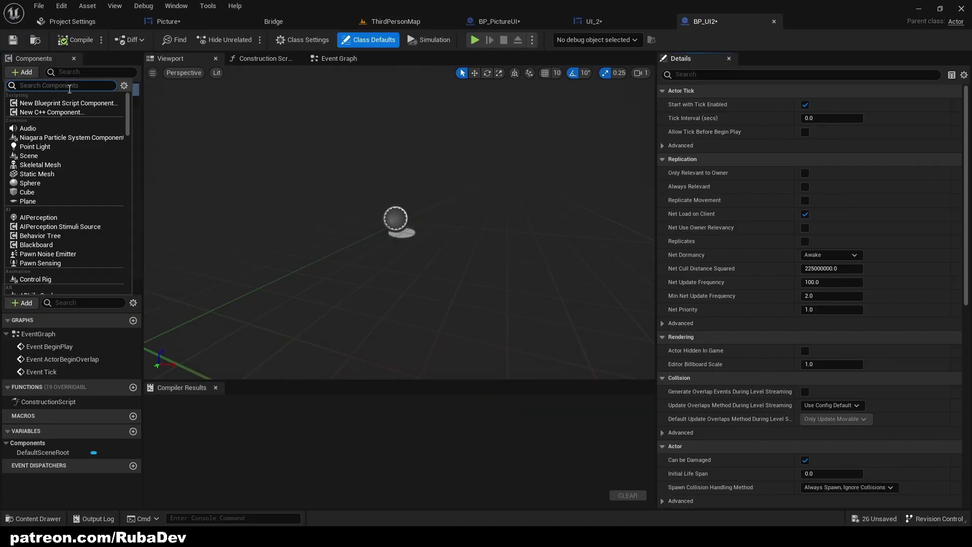
type("widget")
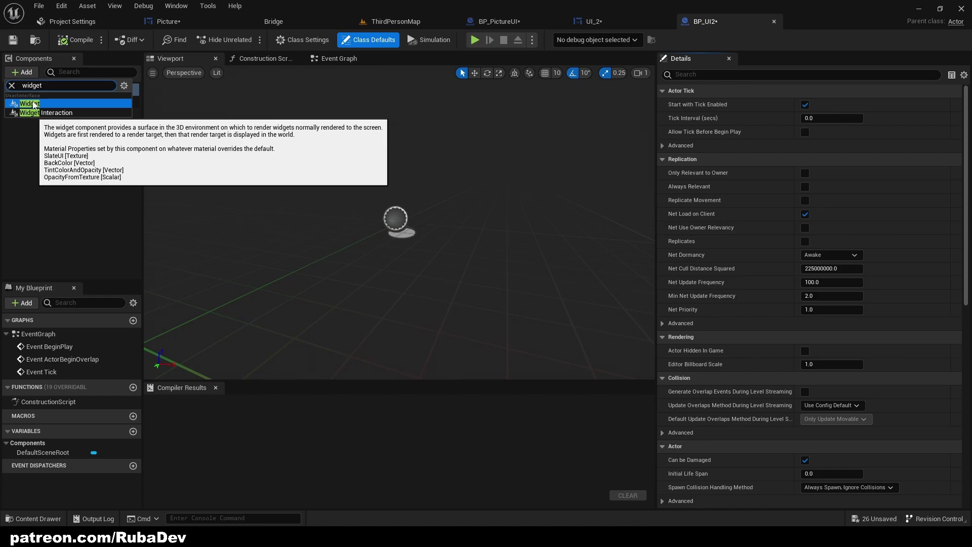
left_click(35, 104)
left_click(757, 74)
type("widget")
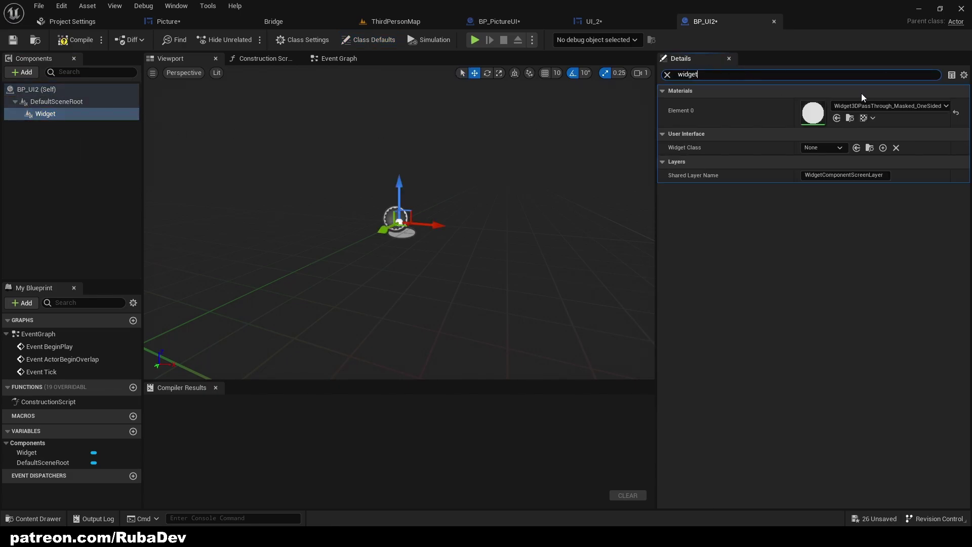
left_click(821, 146)
left_click(824, 319)
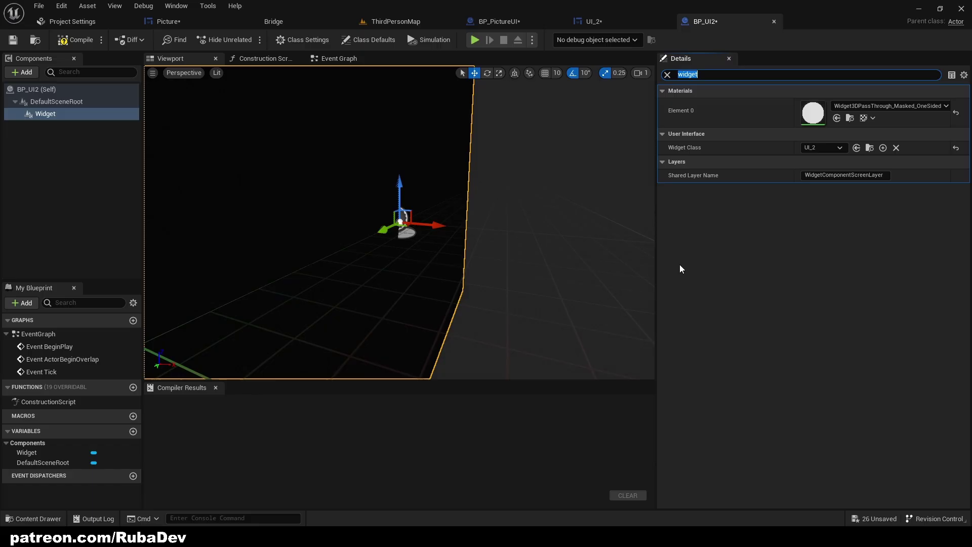
left_click(458, 239)
key("f")
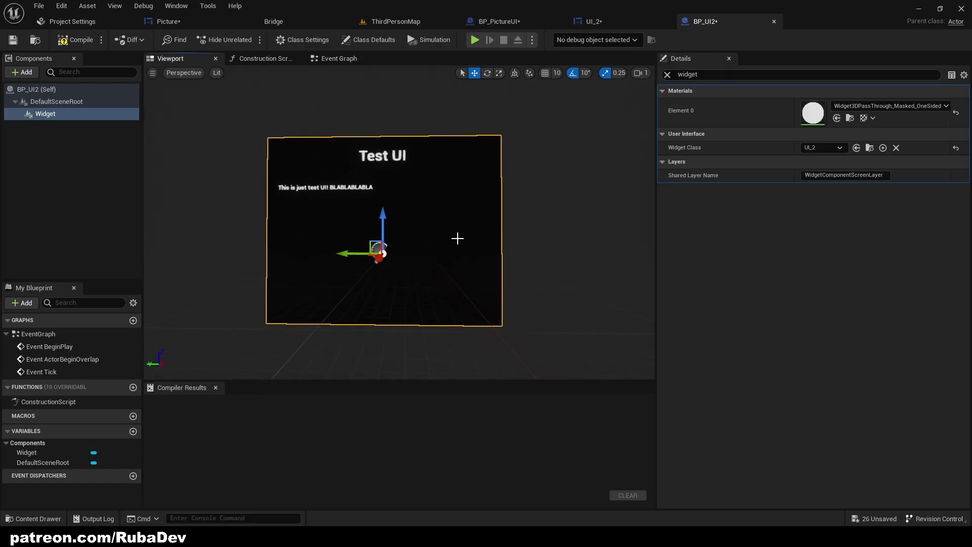
key("r")
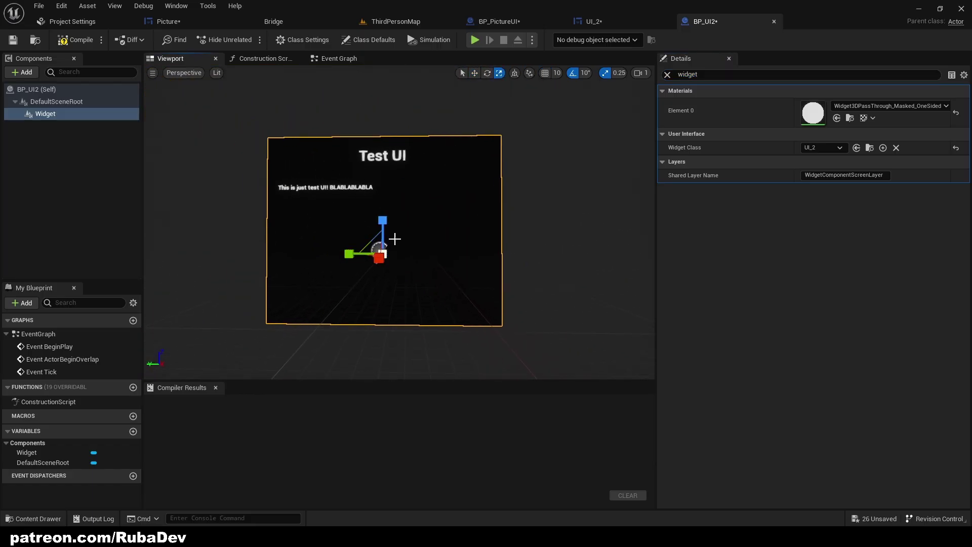
scroll(395, 239, "up", 2)
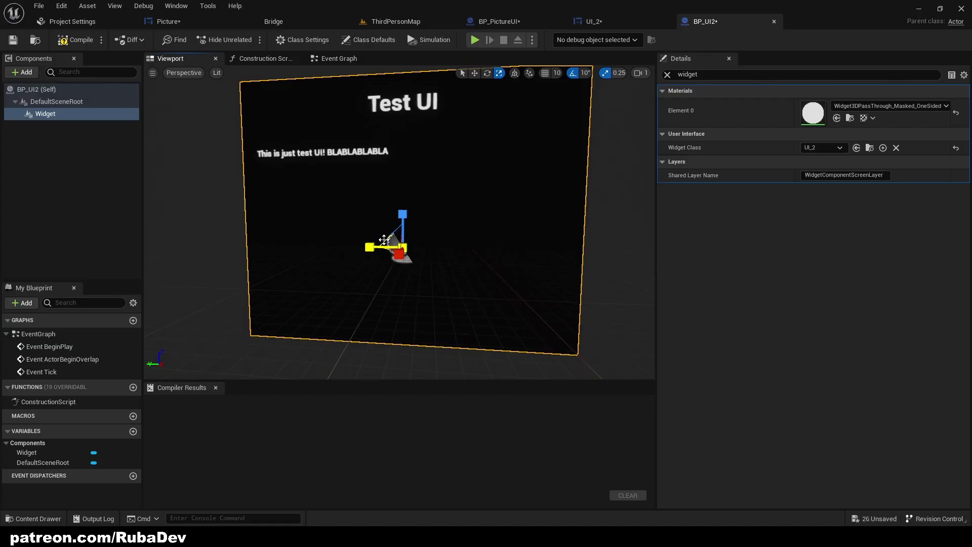
scroll(352, 212, "down", 3)
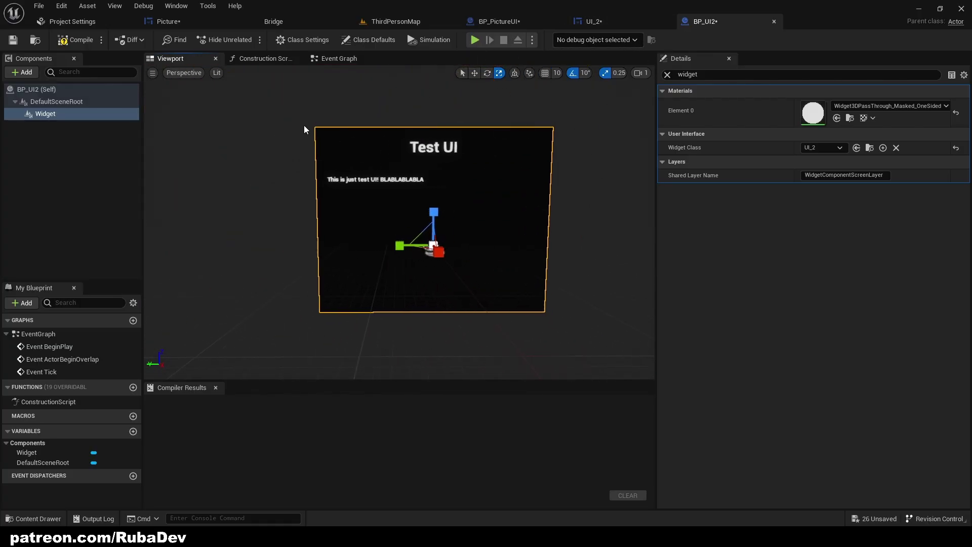
left_click(91, 44)
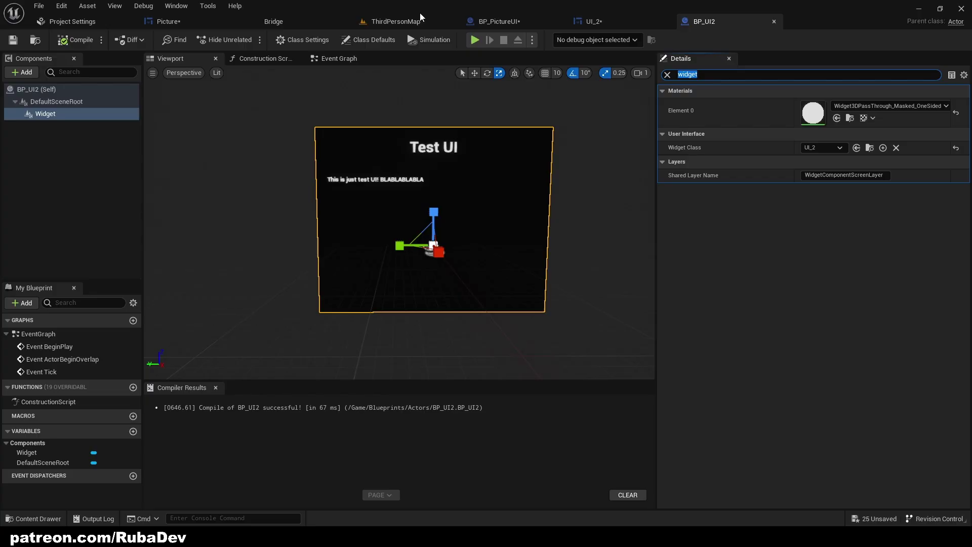
Select the BP_UI2 actor in the level and rotate it to face outward.
left_click(391, 22)
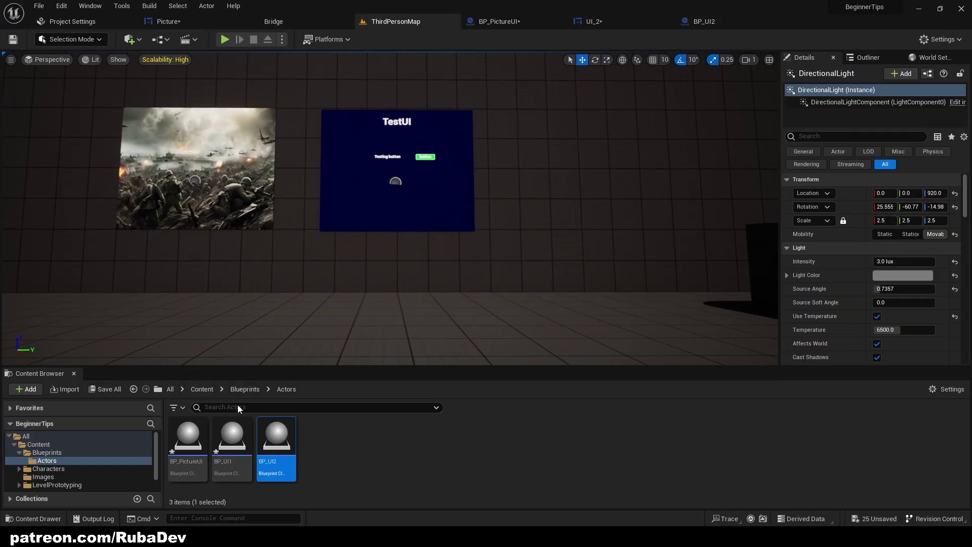
middle_click_drag(365, 228, 459, 227)
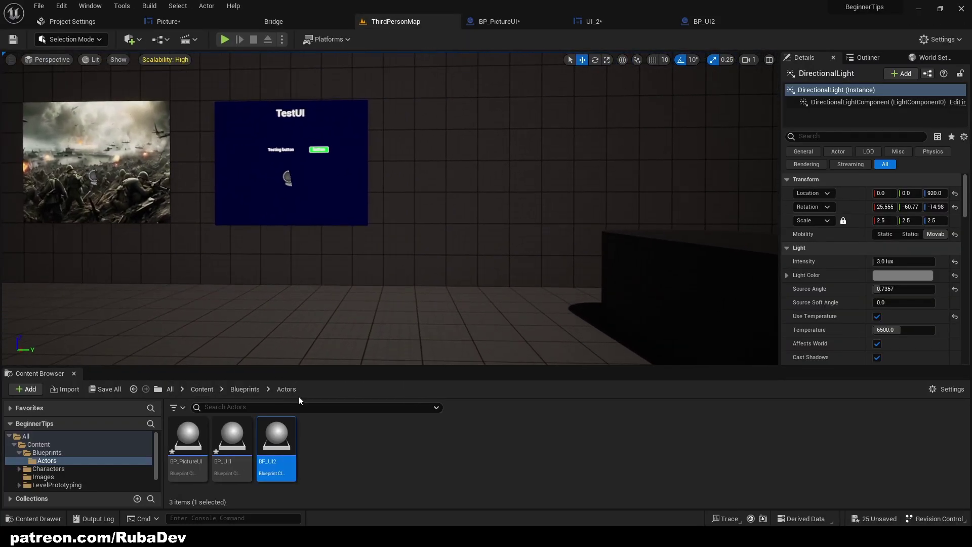
left_click(487, 206)
key("e")
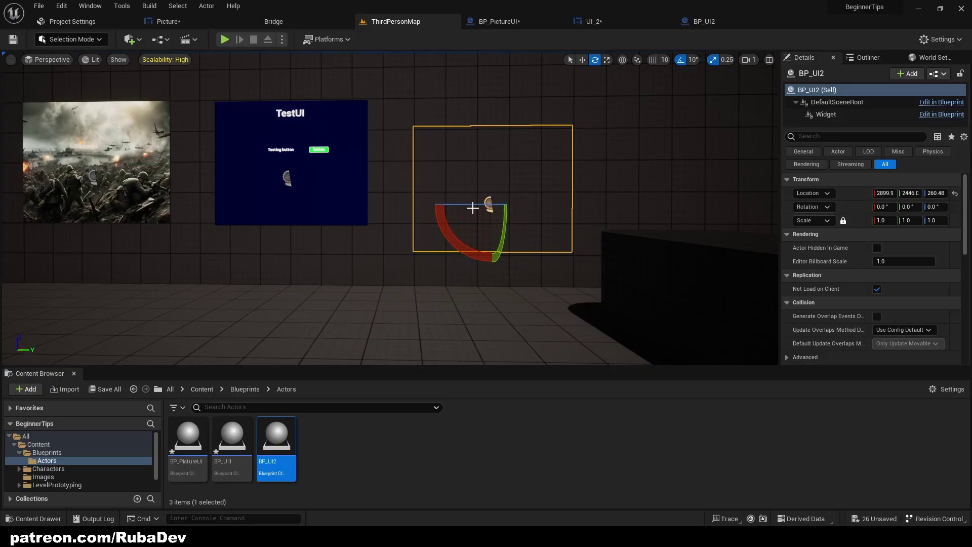
left_click_drag(471, 204, 501, 205)
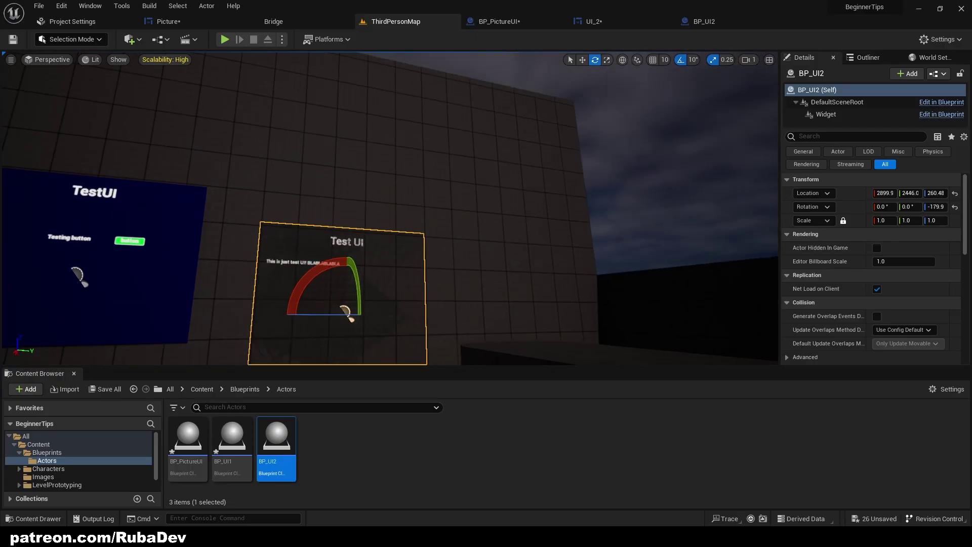
Move the BP_UI2 Test UI panel into place against the wall.
right_click_drag(488, 205, 403, 239)
key("w")
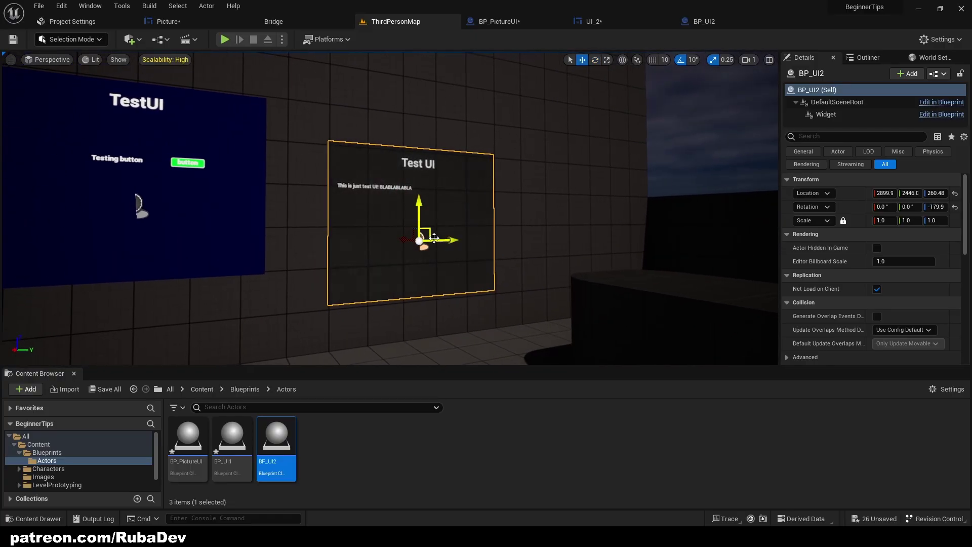
left_click_drag(404, 239, 414, 182)
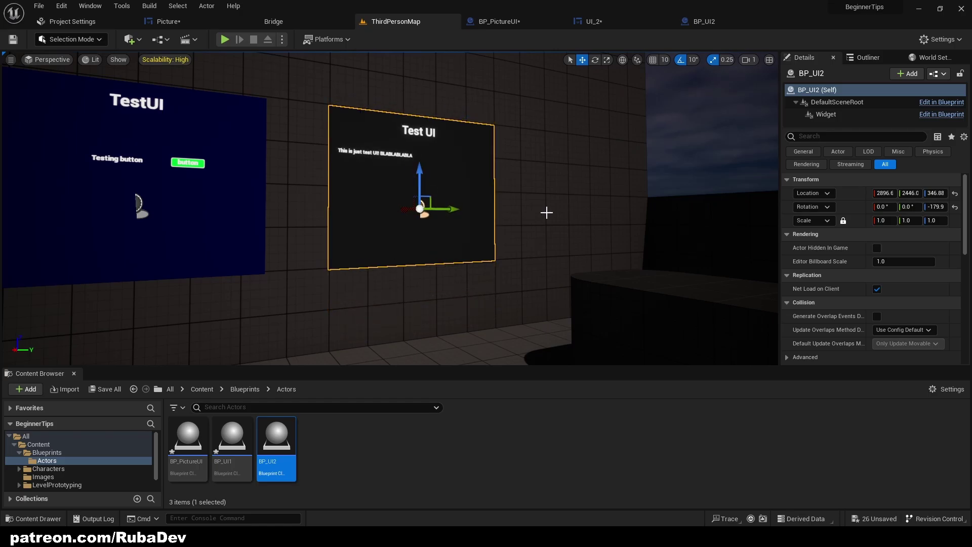
mouse_move(546, 212)
right_mouse_down()
mouse_move(386, 105)
mouse_move(644, 56)
right_mouse_up()
left_click(386, 104)
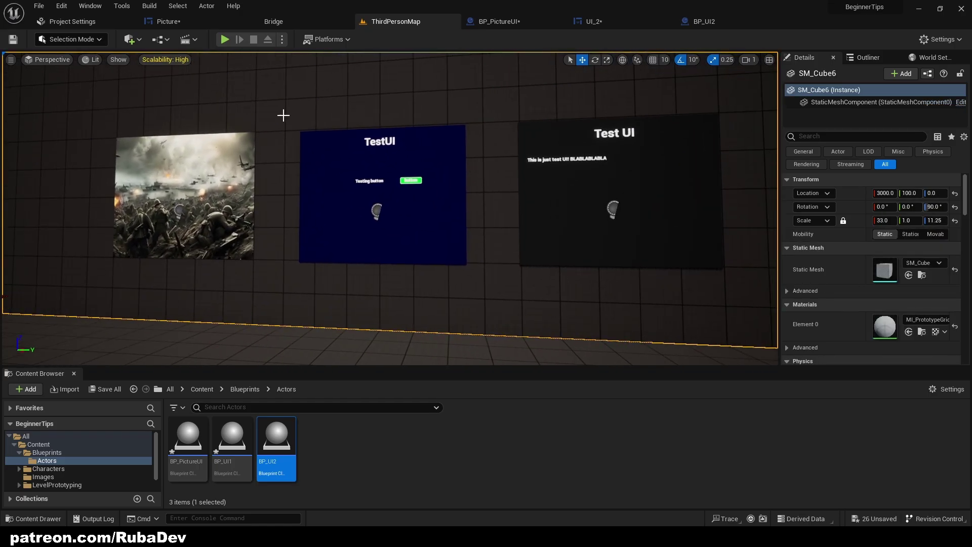